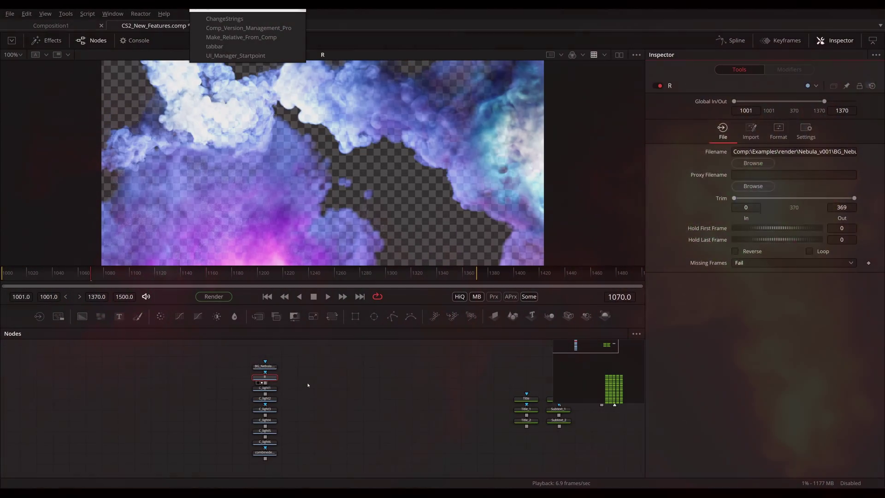
Step: Deselect all tools in the CS2_New_Features node graph so the Inspector is empty
click(308, 384)
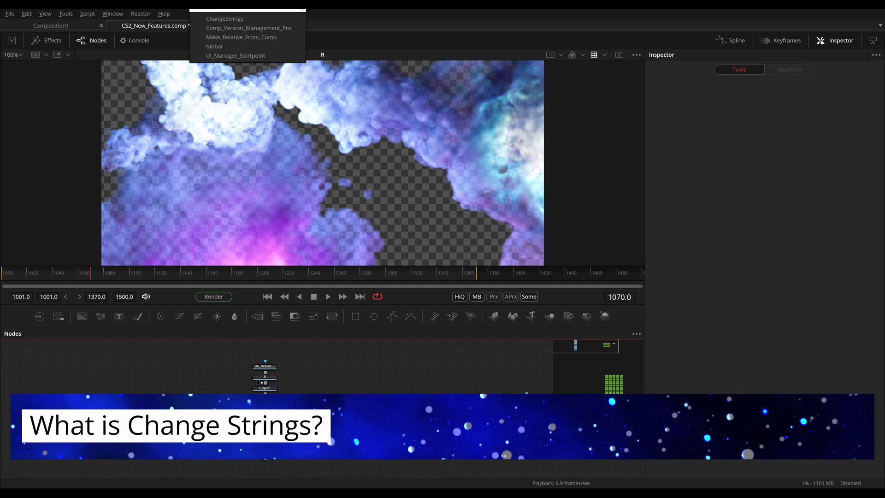
Step: Inspect the R Loader's File and Format settings, cancelling the file browser
click(262, 380)
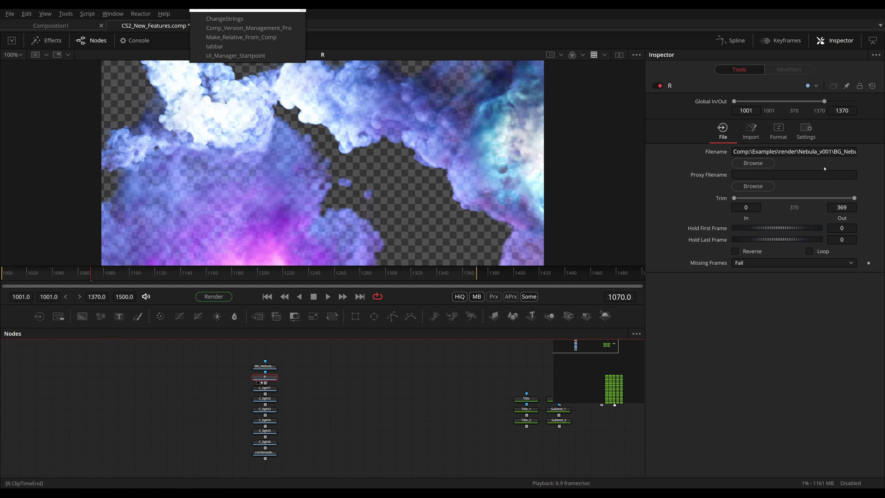
click(777, 130)
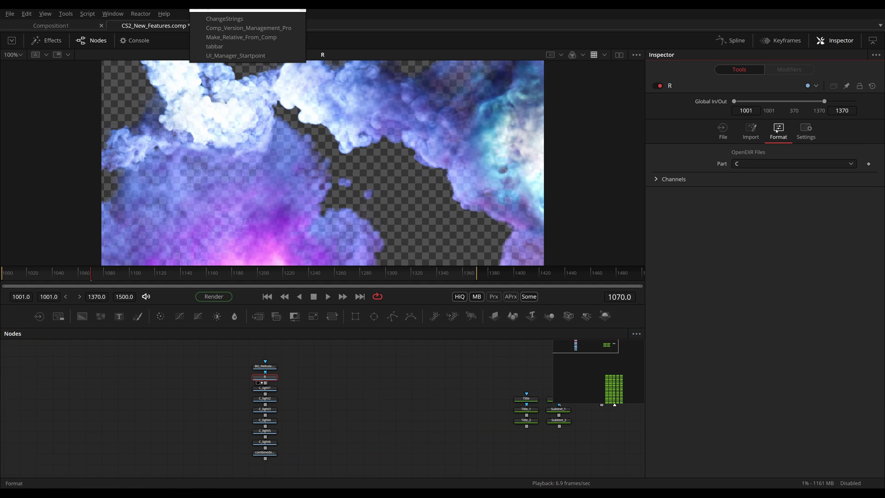
click(754, 164)
click(703, 148)
click(722, 131)
click(752, 163)
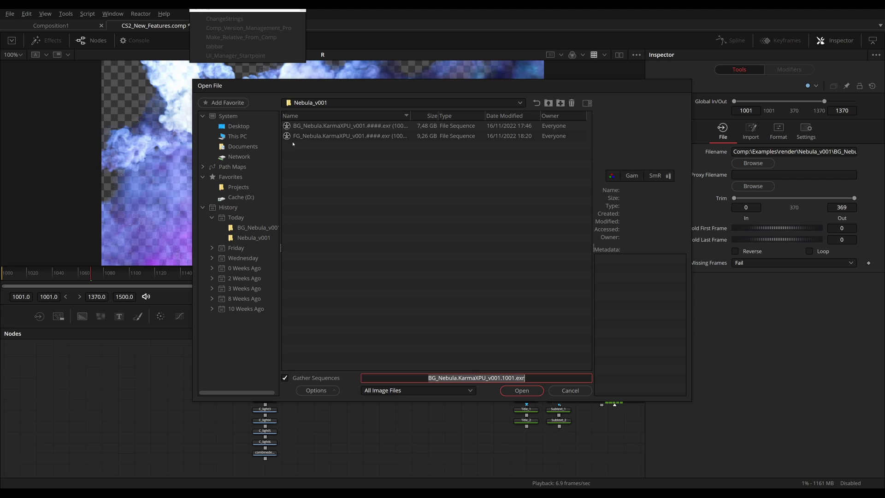
click(569, 391)
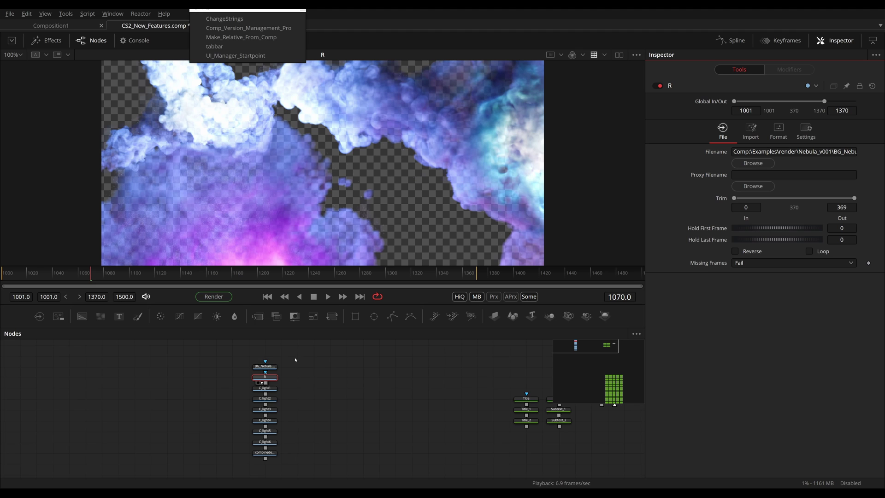
Step: Copy and paste the nine-node loader column to create a _1 duplicate
drag(297, 353, 252, 455)
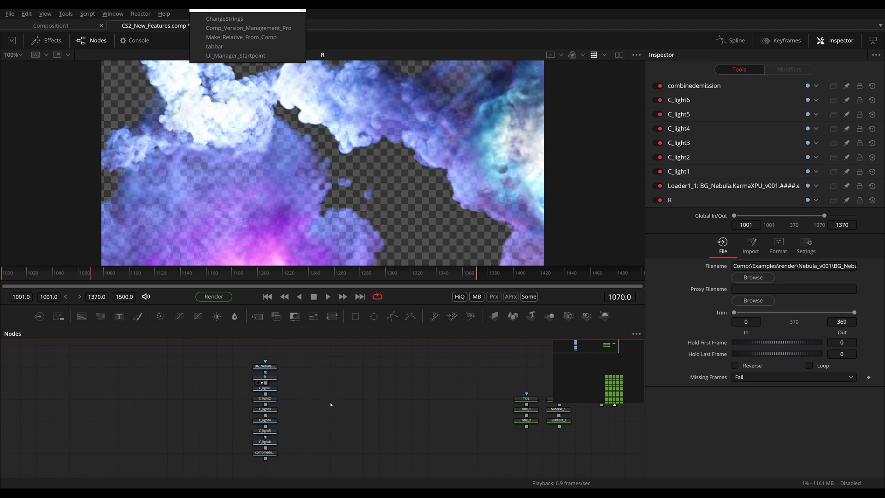
key(ctrl+c)
key(ctrl+v)
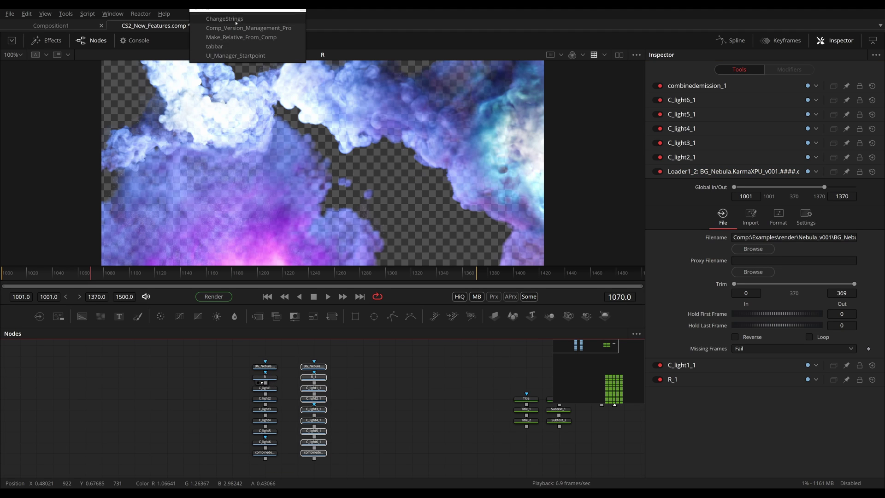
Step: Run Change Strings replacing BG with FG in Loader paths, then select R_1
click(236, 19)
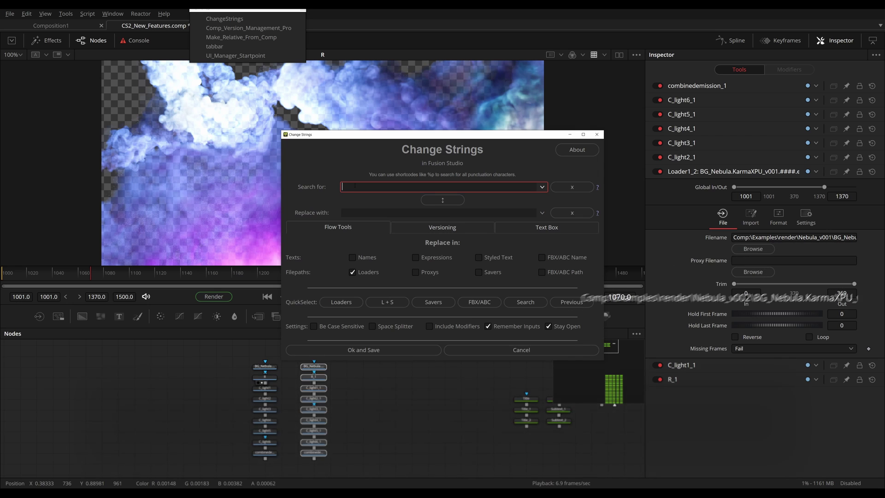
text(BG)
key(Tab)
text(FG)
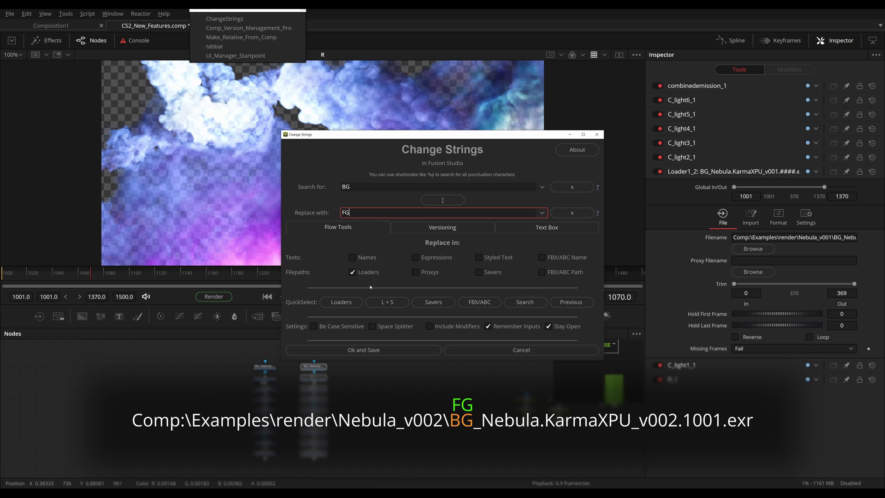
click(364, 350)
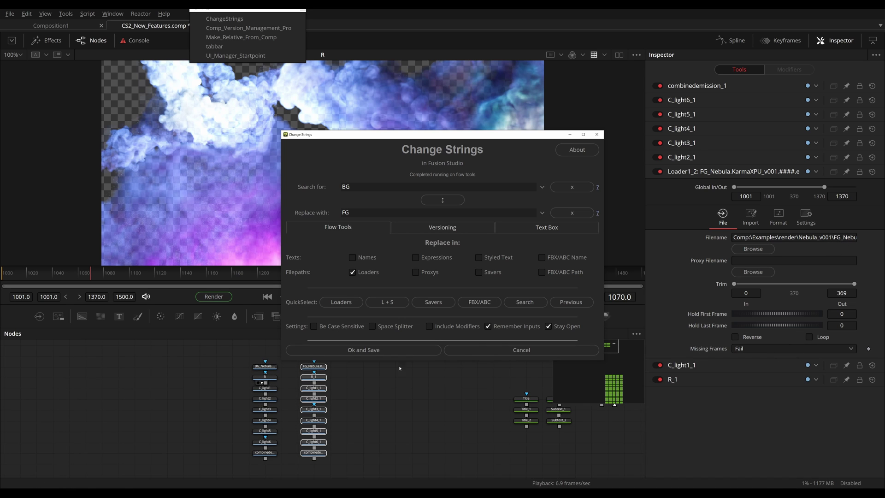
click(314, 377)
Step: Show R_1 in the viewer and move the Change Strings window left
key(1)
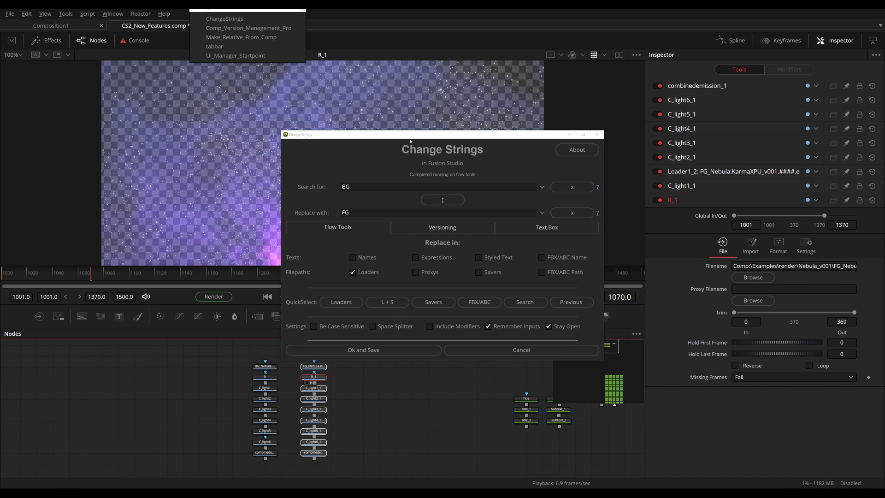
drag(408, 136, 347, 286)
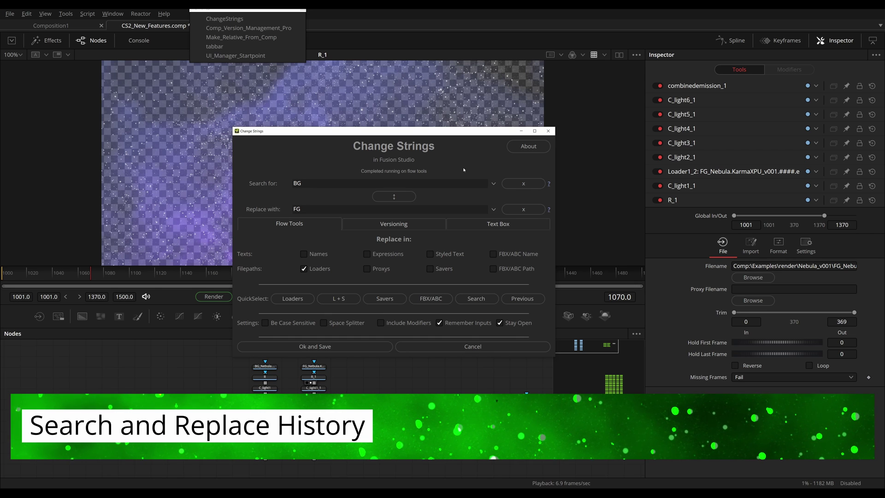
Step: Autocomplete the search term to Change, clear both fields, then recover them
click(493, 184)
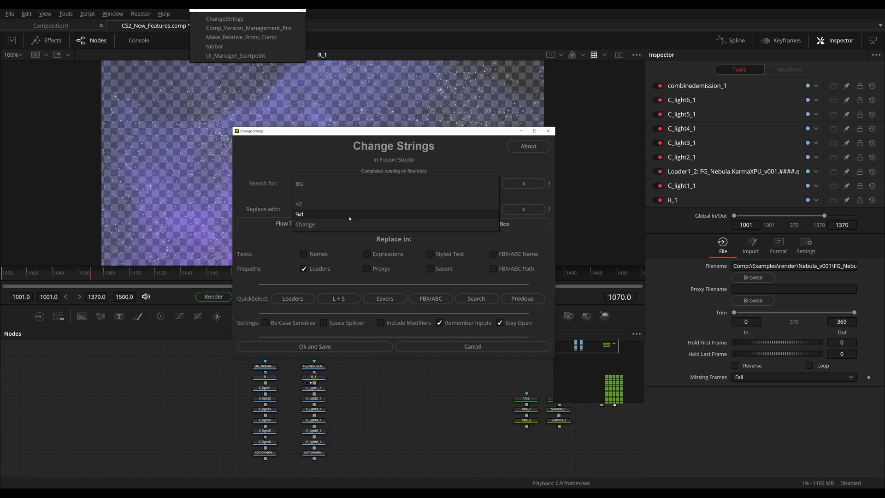
click(266, 174)
text(Change)
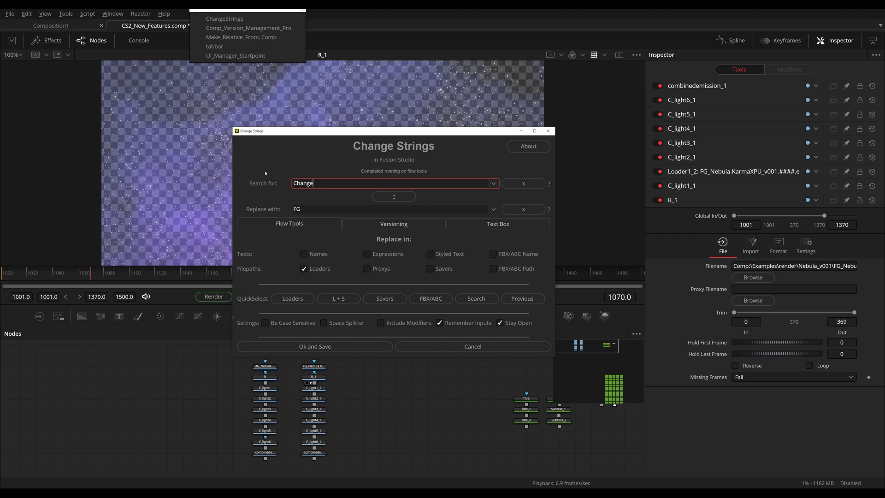
click(525, 184)
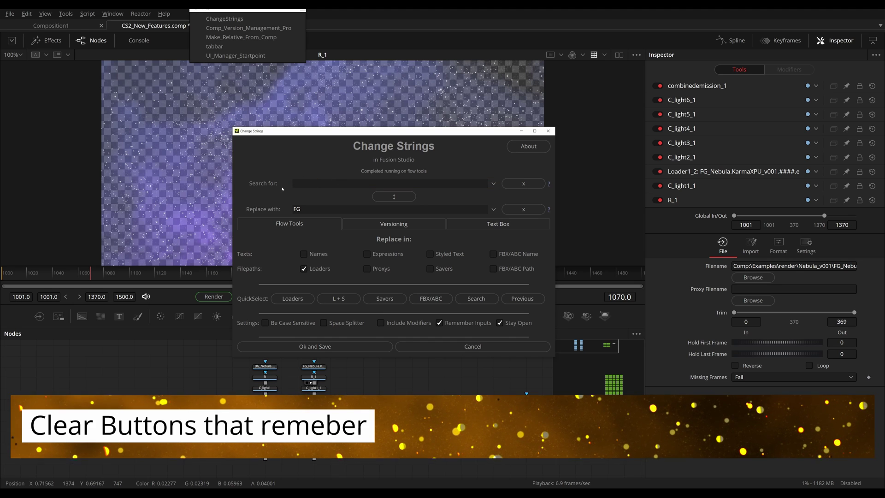
click(523, 210)
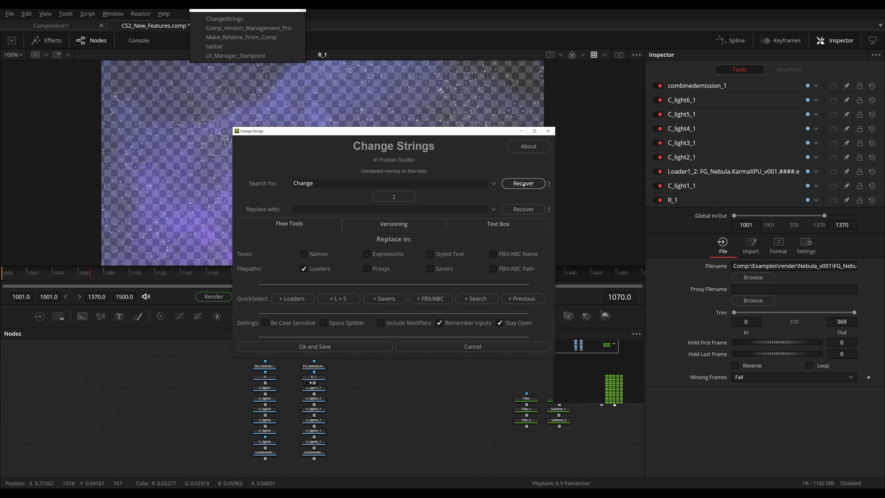
click(516, 208)
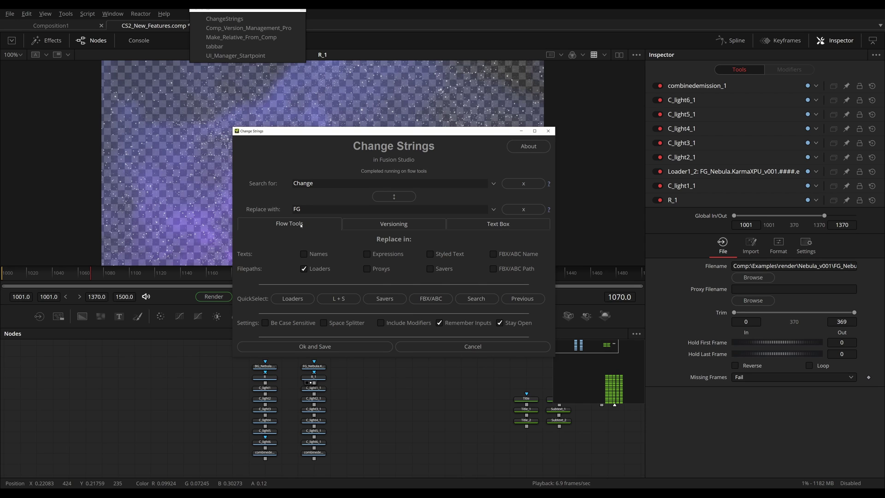
Step: Browse the Versioning and Text Box tabs, returning to Flow Tools
click(408, 225)
click(489, 225)
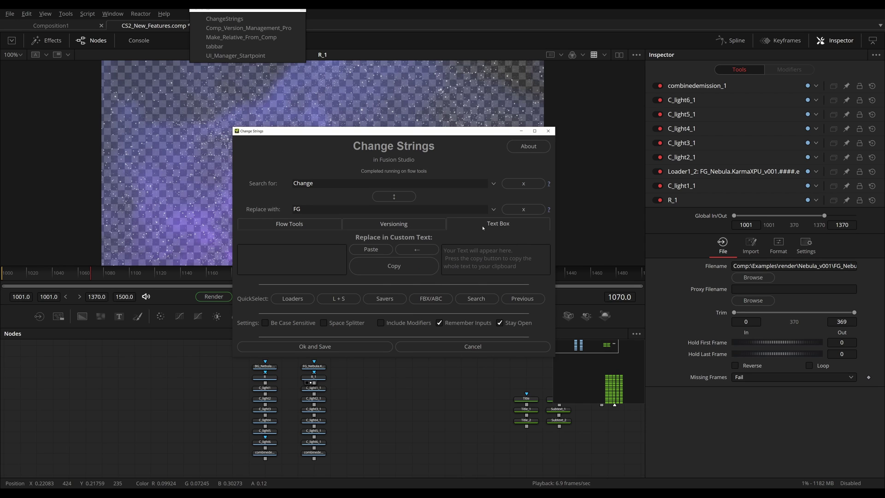
click(290, 226)
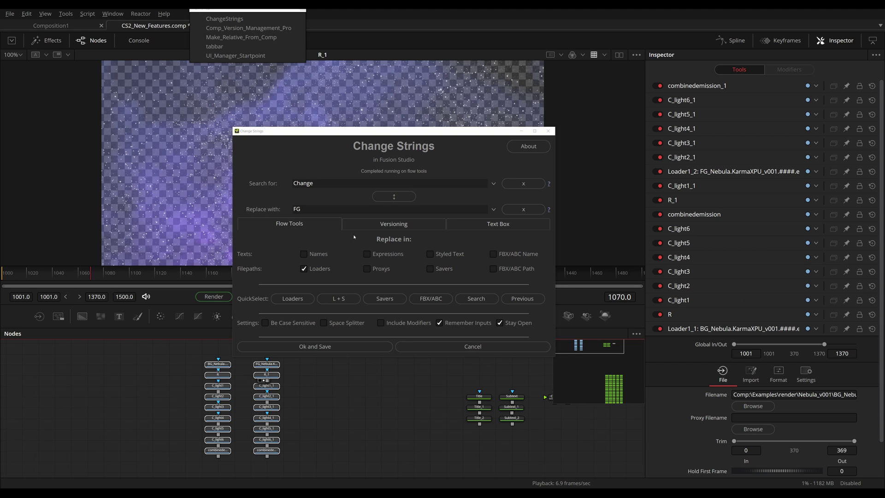
Step: On the Versioning tab, set v001 as search term and v002 as replacement
click(393, 225)
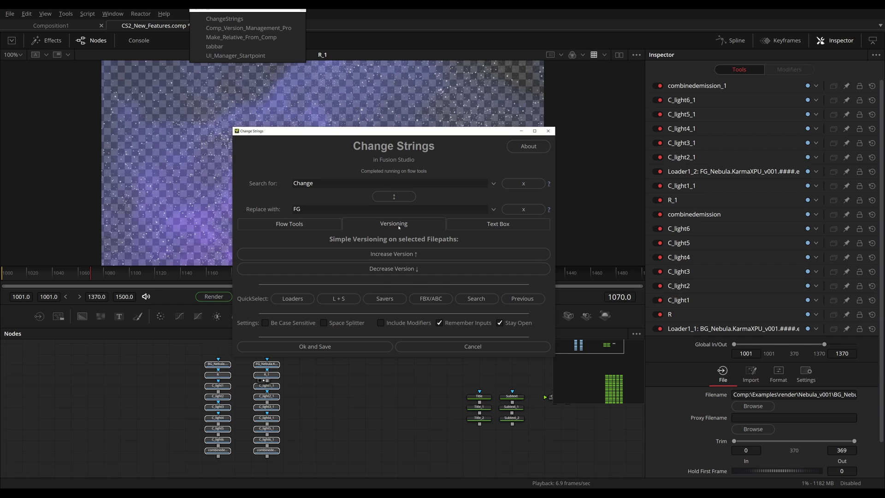
drag(320, 184, 262, 181)
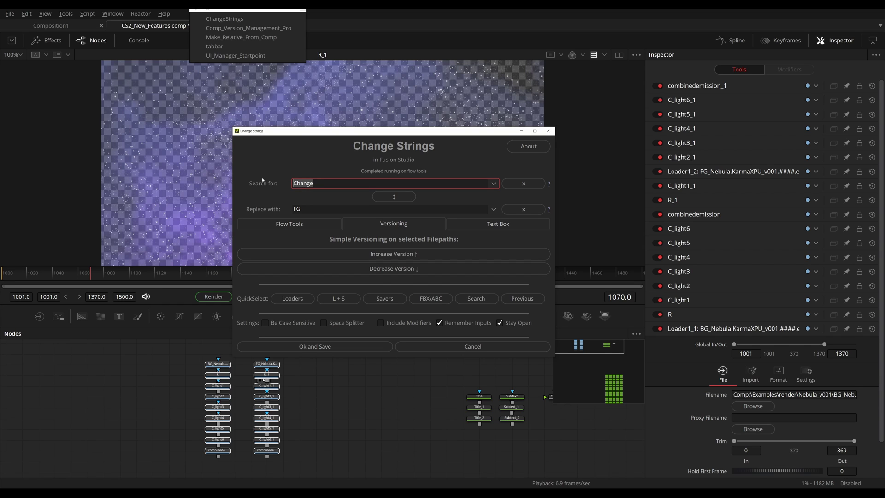
key(Tab)
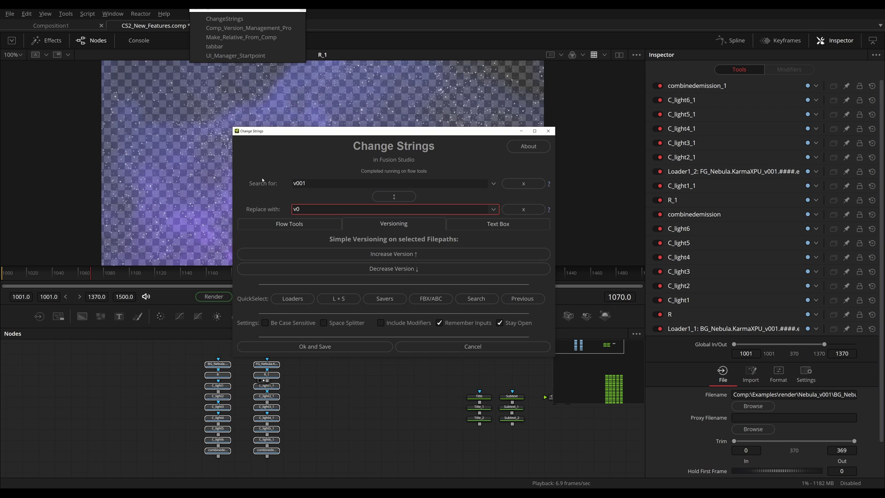
Step: Select the original node column, raise its paths to v002, then lower back to v001
click(299, 380)
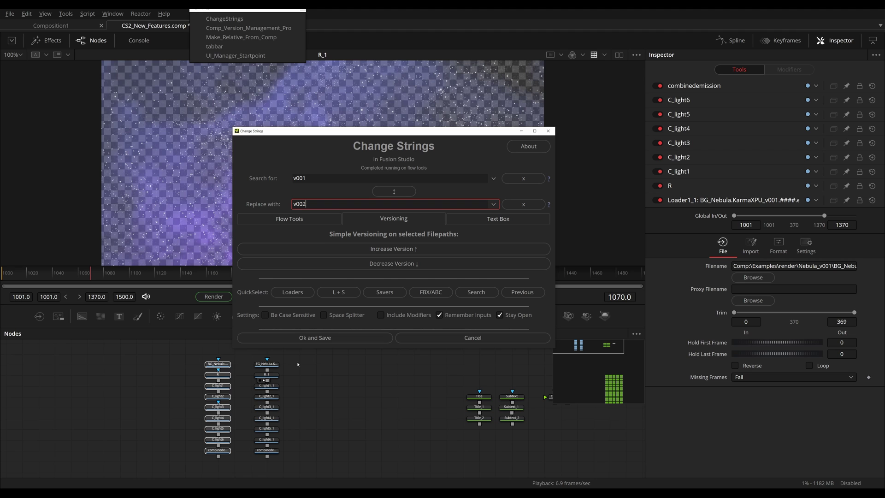
drag(187, 355, 232, 462)
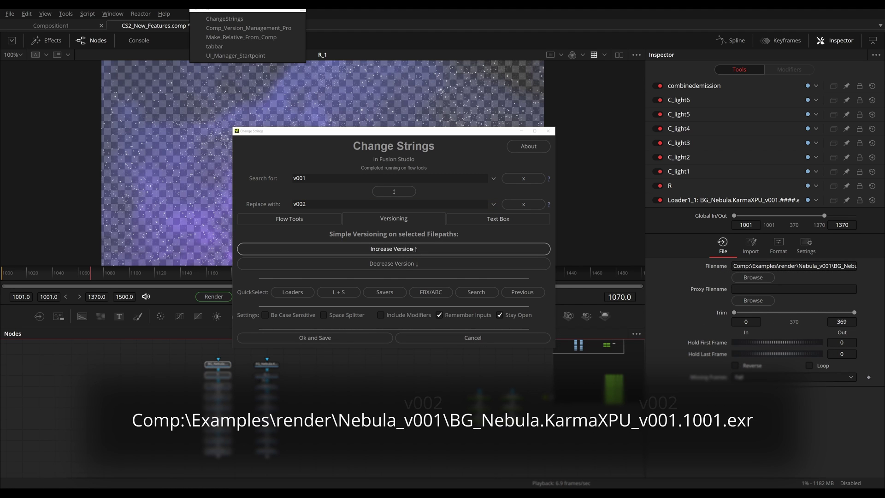
click(411, 249)
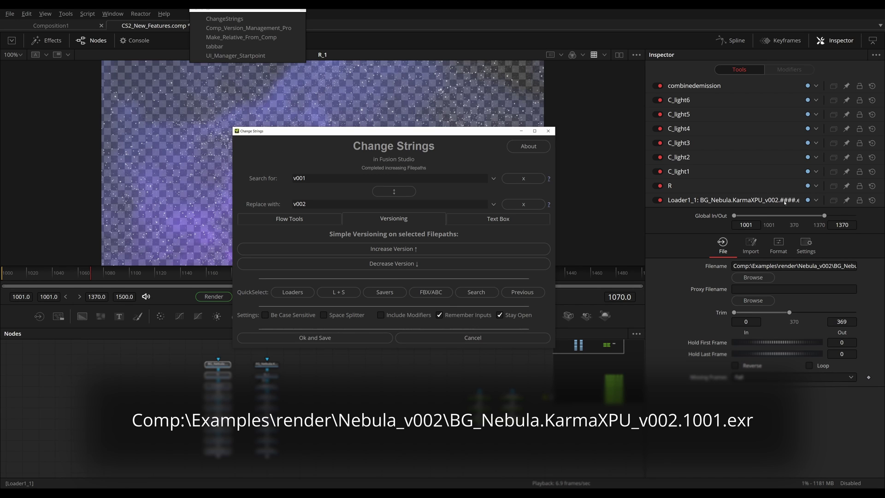
click(388, 266)
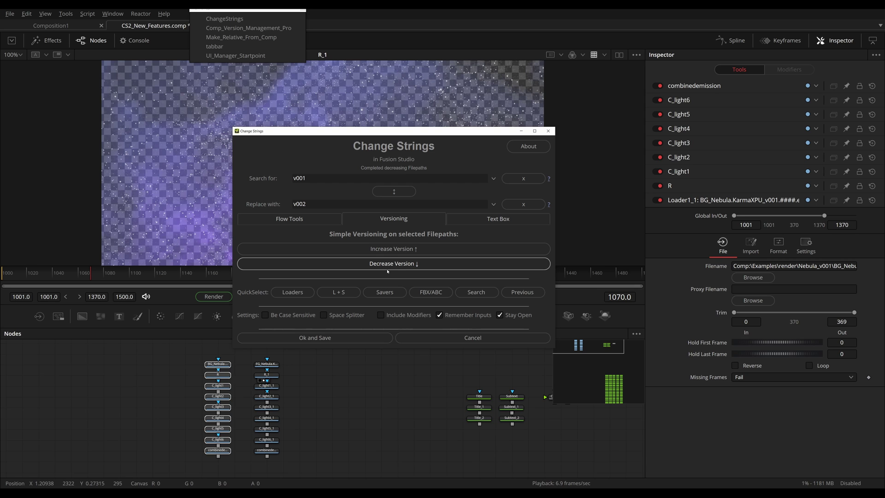
Step: Show the Text Box options and select CustomTool1 to display its Intermediate expressions
click(497, 220)
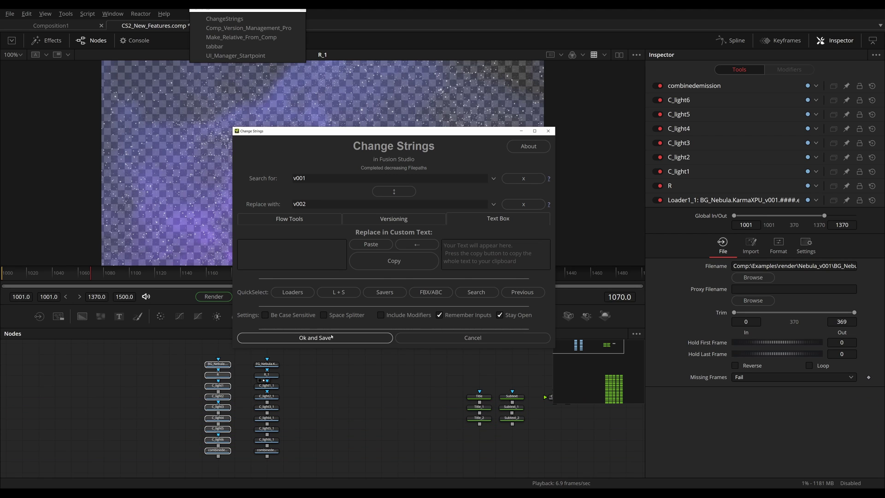
click(399, 407)
scroll(399, 406, right, 5)
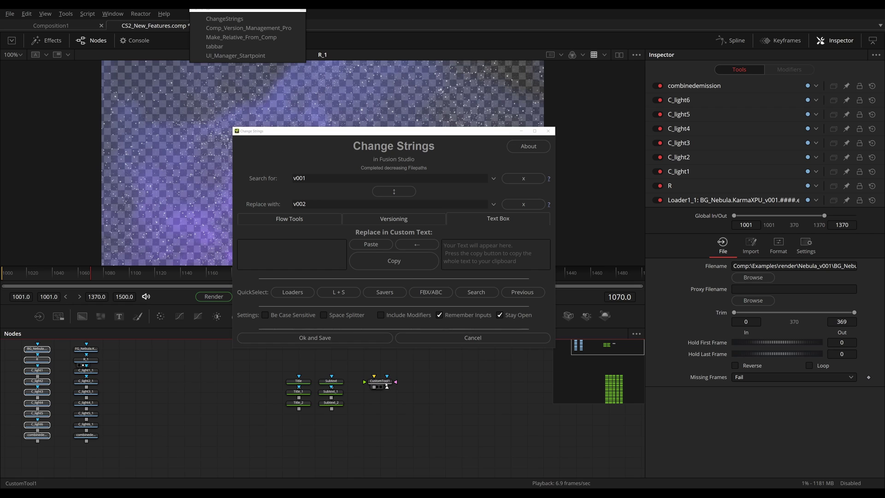
click(383, 382)
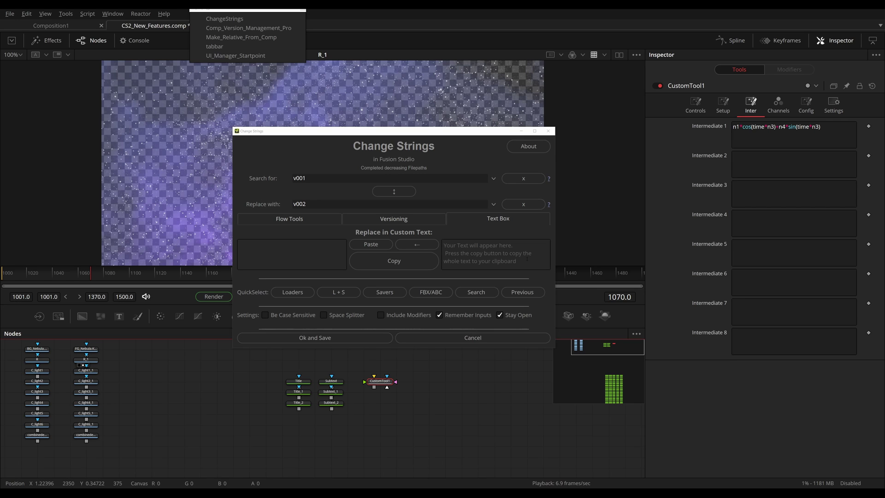
Step: Paste CustomTool1's Intermediate 1 expression into the Change Strings custom-text input
click(812, 138)
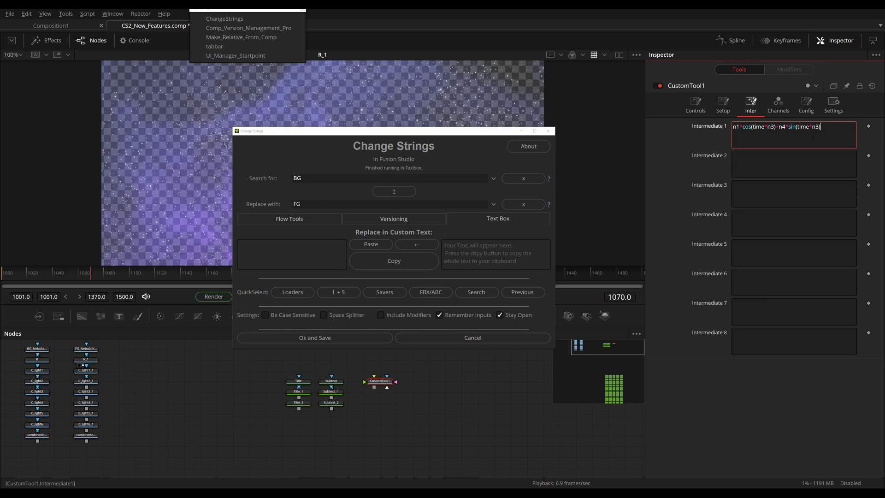
key(ctrl+a)
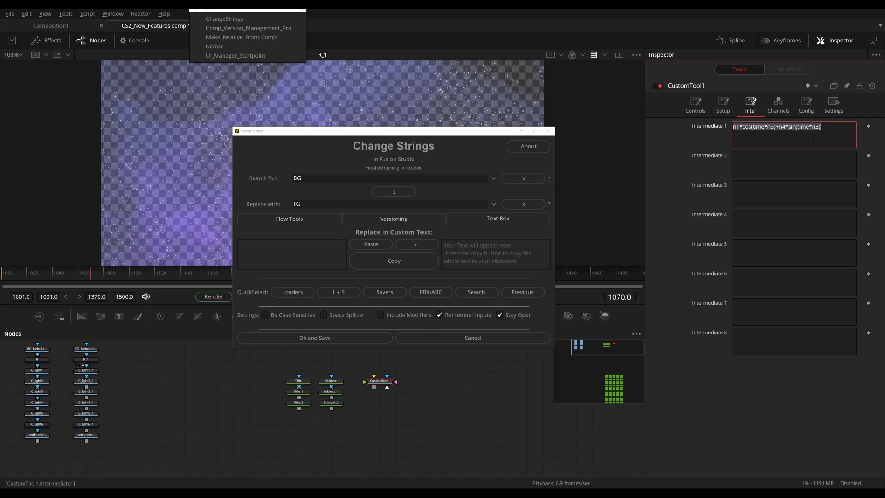
click(279, 251)
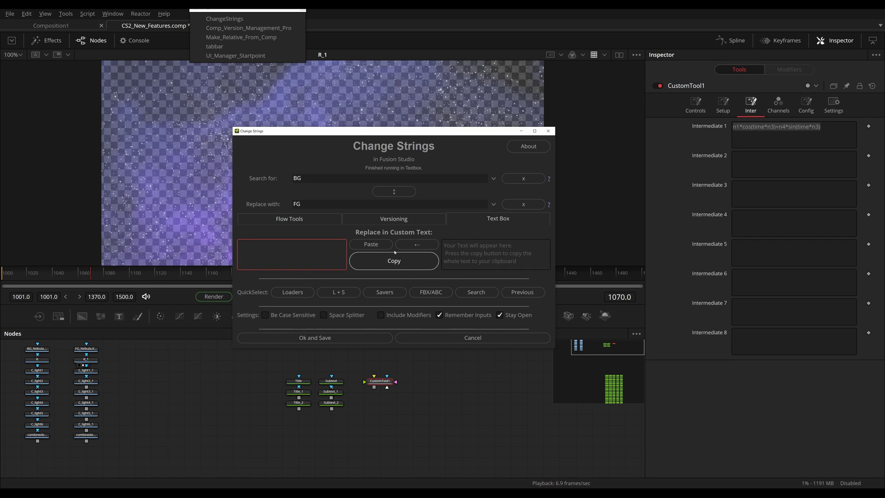
click(370, 245)
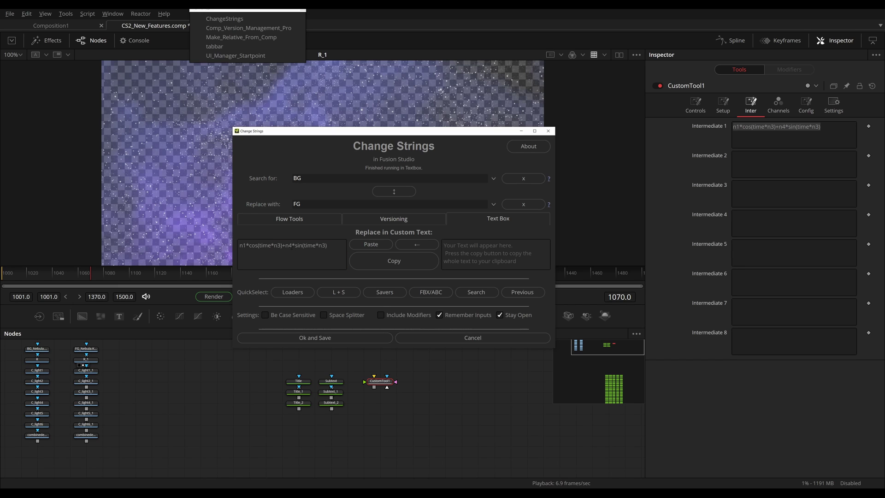
Step: Replace n4 with n2 in the custom-text expression
click(308, 178)
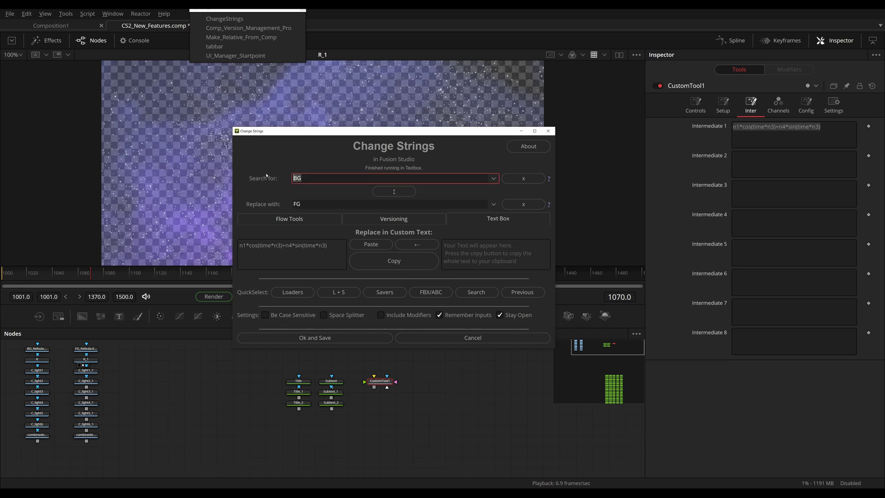
text(n4)
key(Tab)
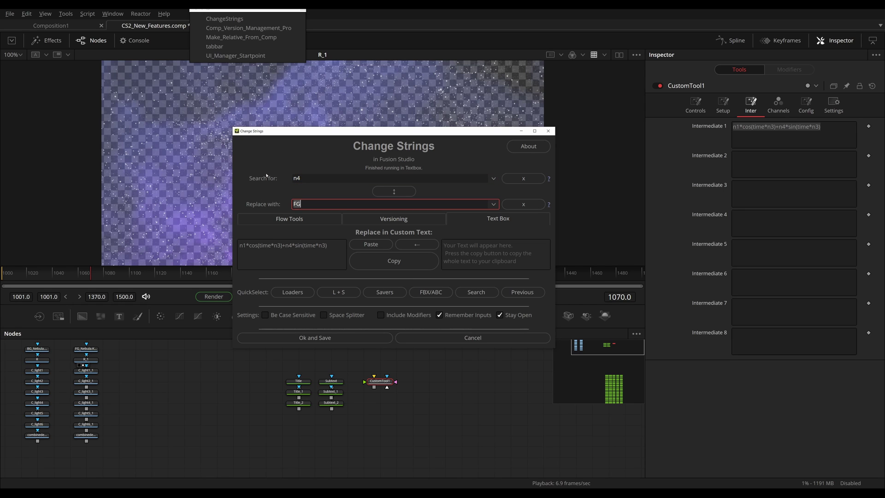
text(n2)
click(321, 340)
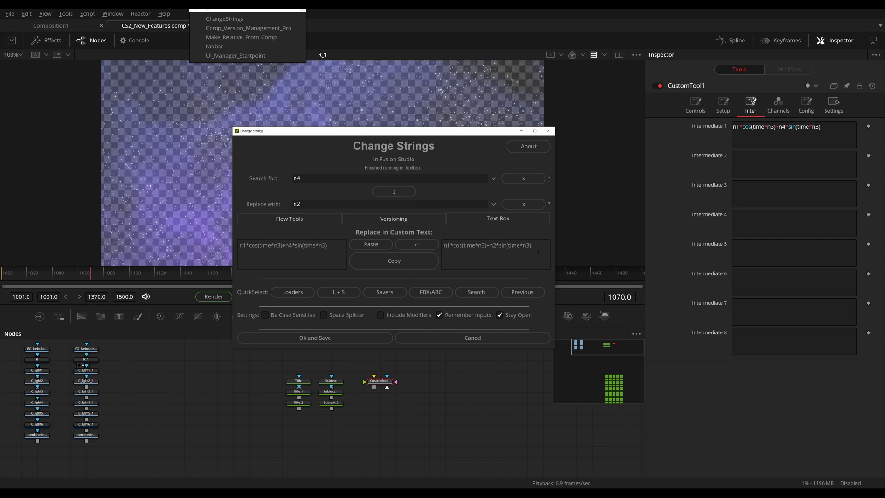
Step: Paste the result n1*cos(time*n3)+n2*sin(time*n3) back into Intermediate 1
drag(538, 250, 443, 246)
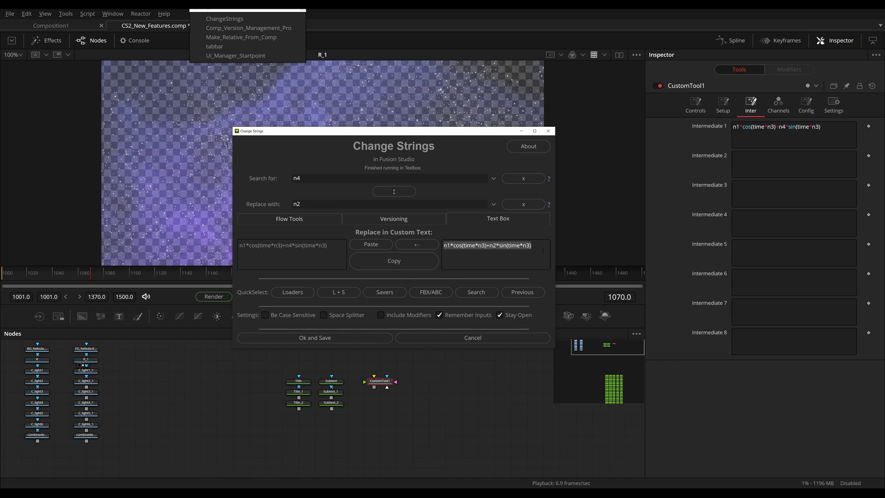
click(542, 250)
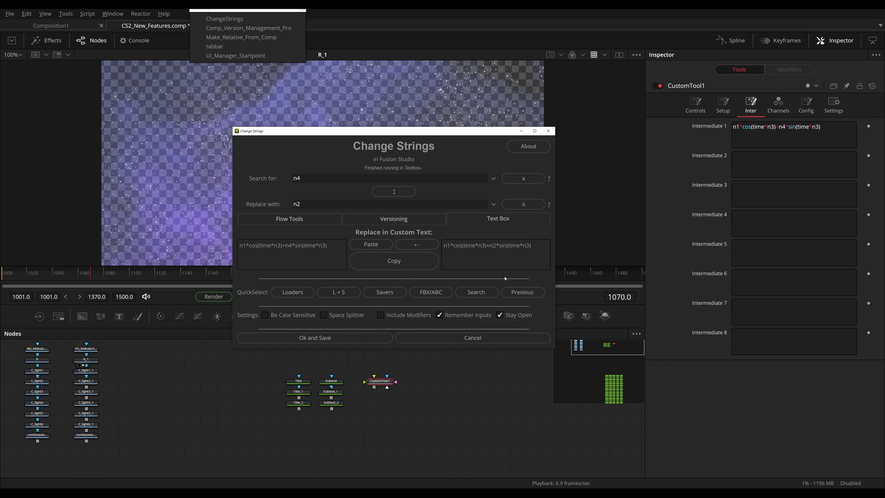
click(394, 260)
click(783, 134)
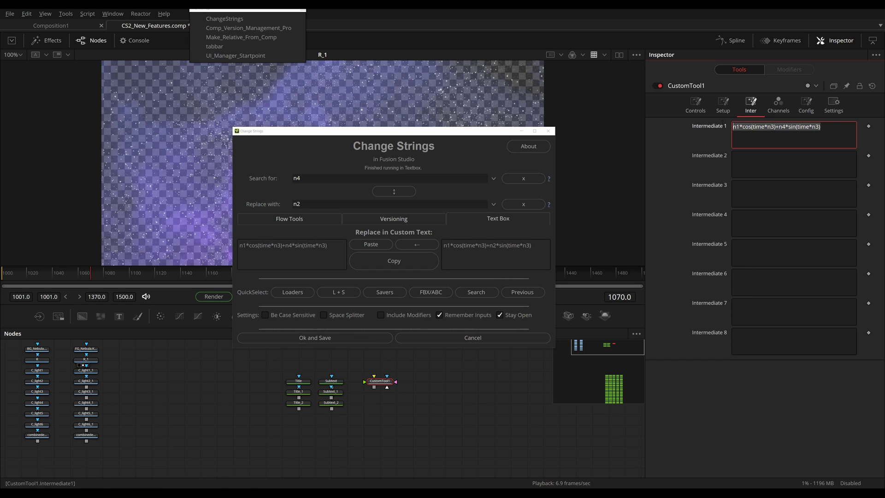
key(ctrl+v)
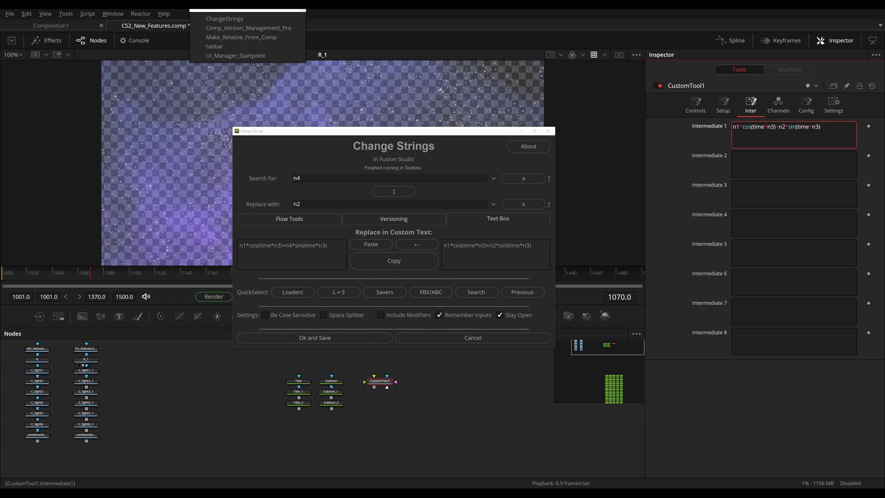
Step: Replace the custom text with Hello, overwrite it with the expression, then recover Hello
click(294, 256)
key(ctrl+a)
key(BackSpace)
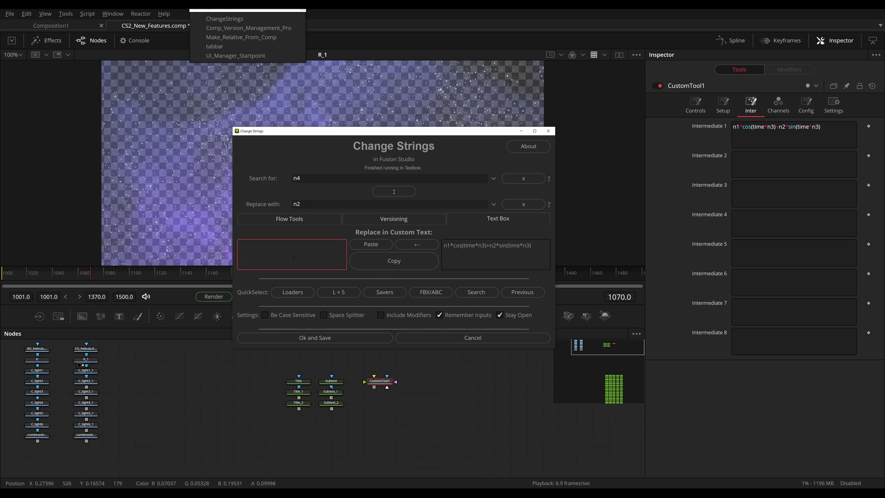
text(Hello)
click(368, 246)
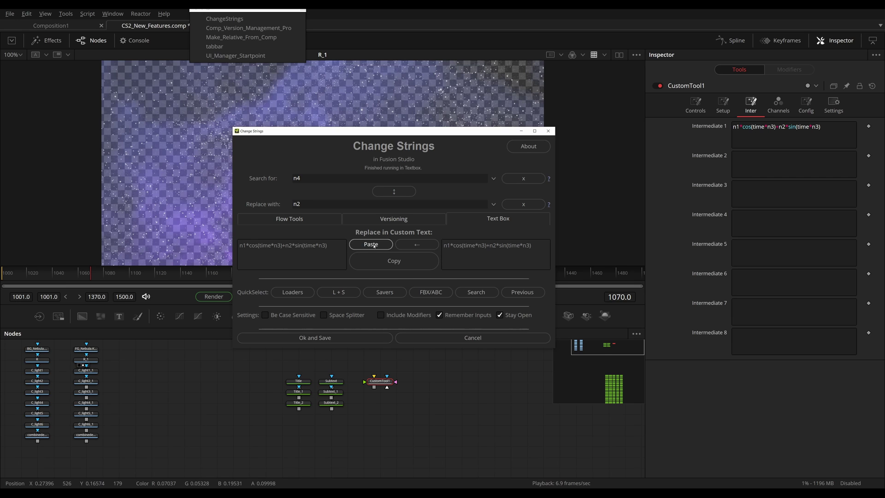
key(shift)
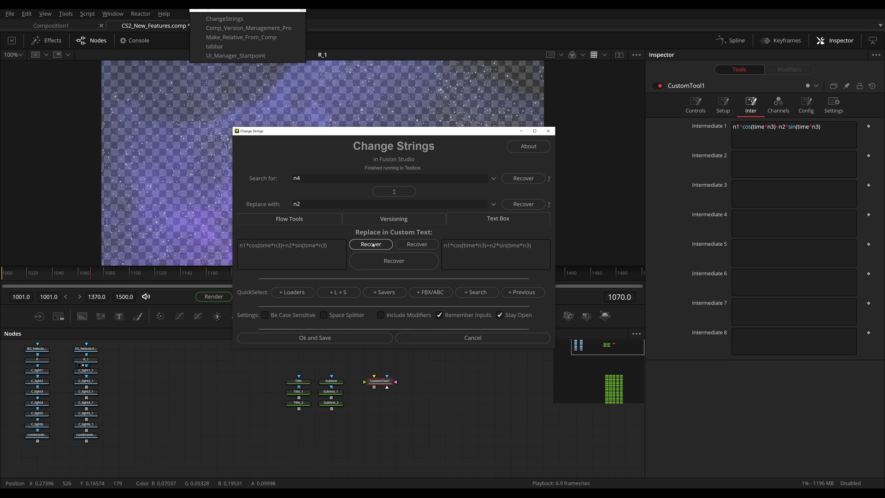
shift+click(372, 245)
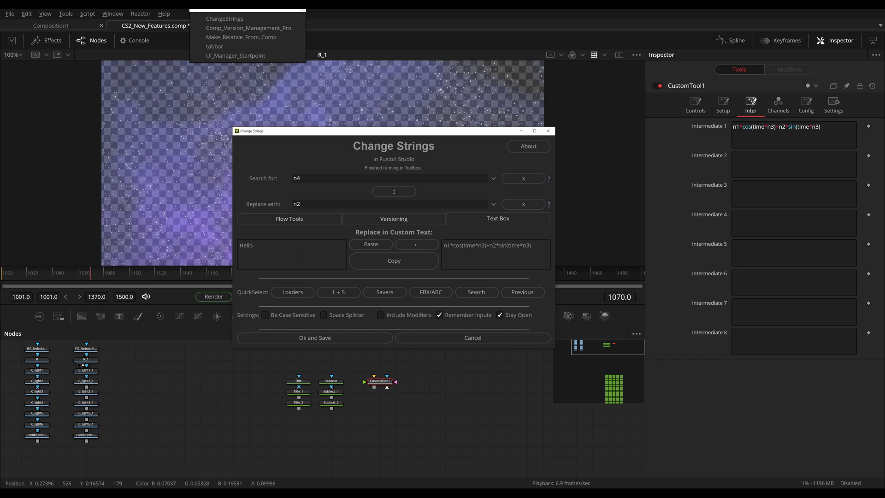
Step: Cut the Hello text, restore the expression, then recover Hello again
double_click(262, 251)
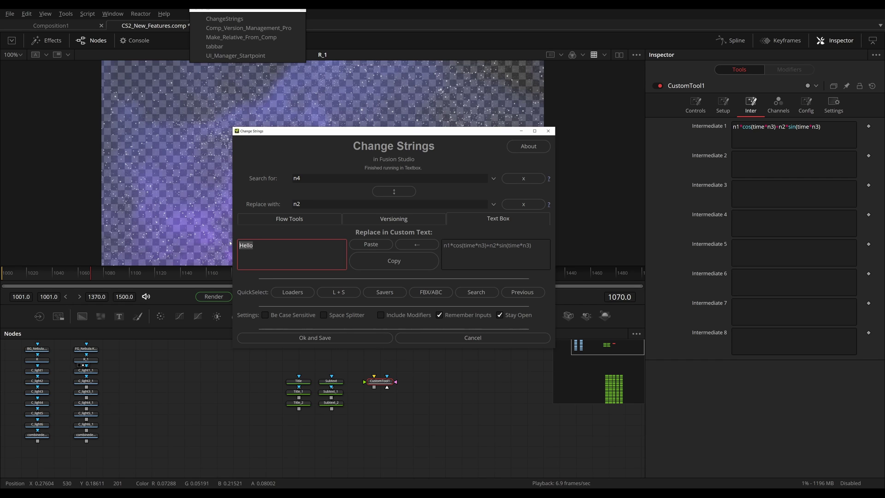
key(ctrl)
key(ctrl+x)
click(402, 261)
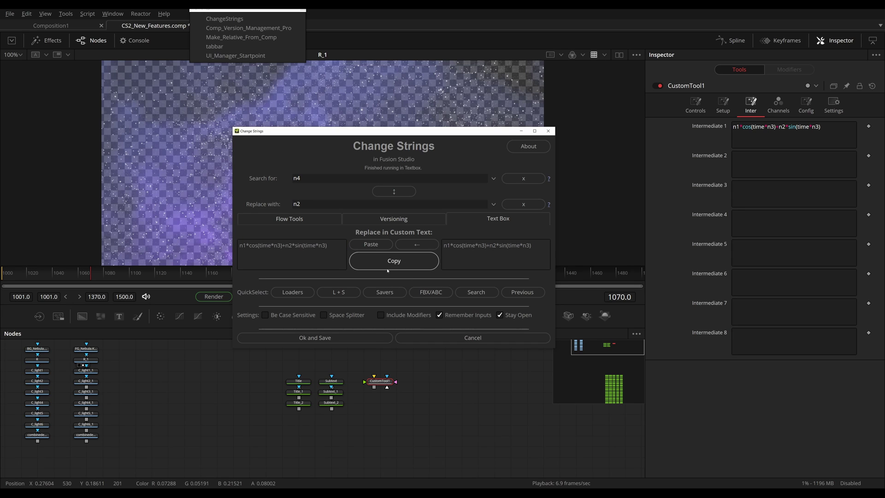
key(shift)
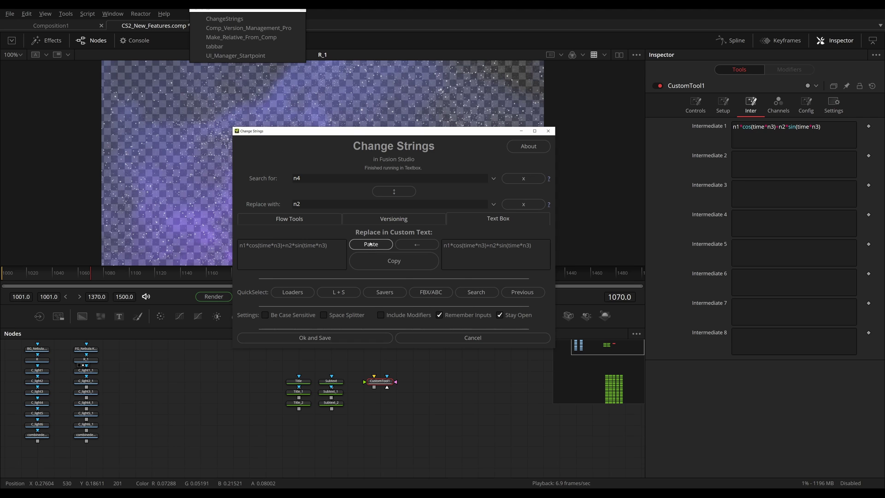
click(371, 244)
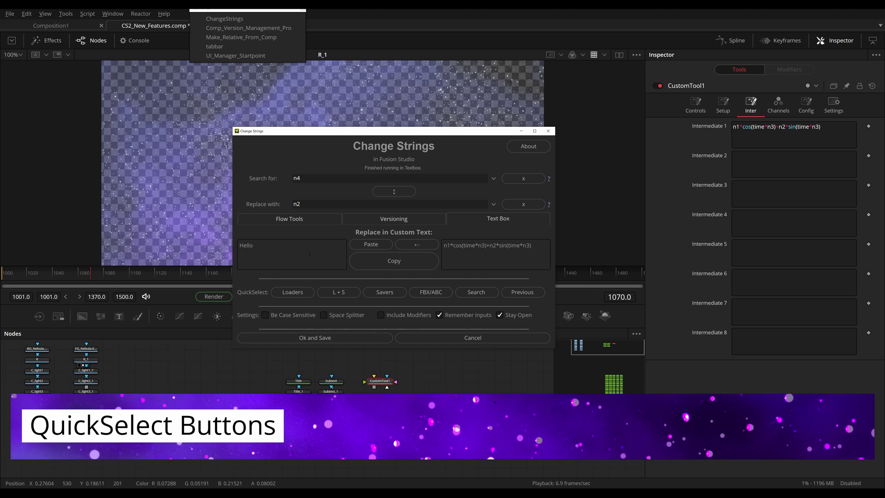
Step: Select all loader chains with Loaders QuickSelect, then marquee-select the Title nodes
click(275, 293)
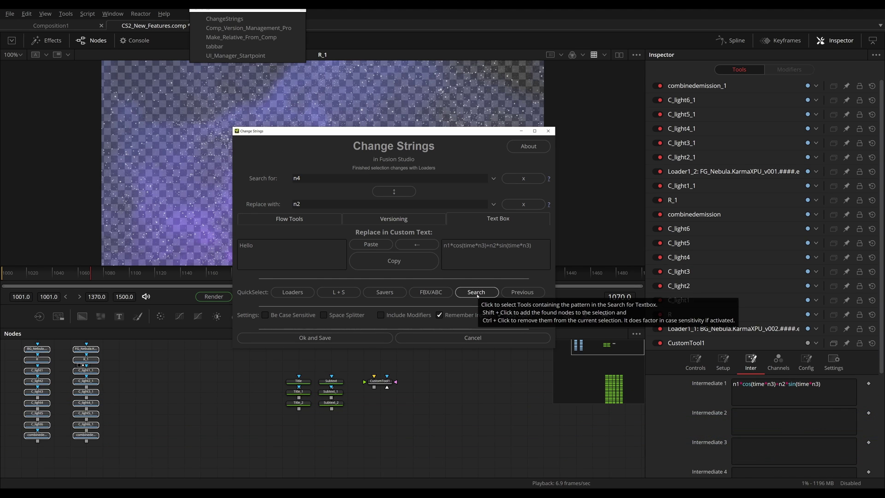
scroll(324, 423, up, 3)
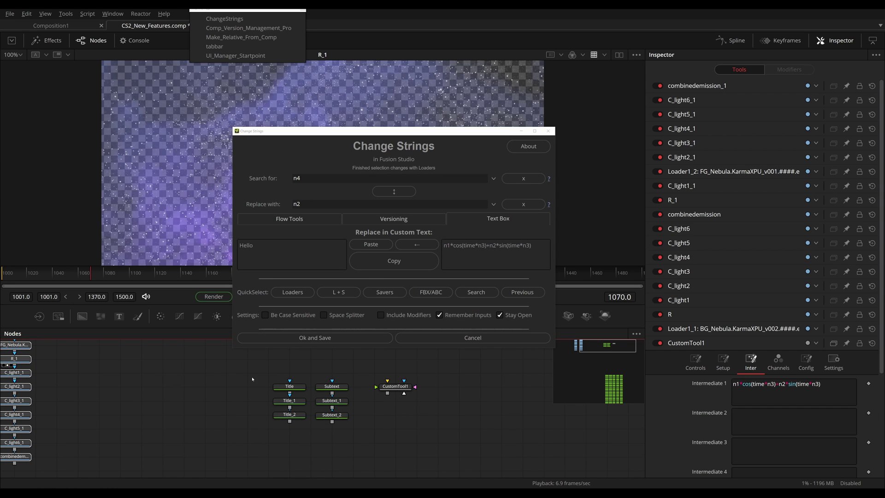
mouse_move(253, 375)
mouse_down()
mouse_move(295, 415)
mouse_move(255, 392)
mouse_up()
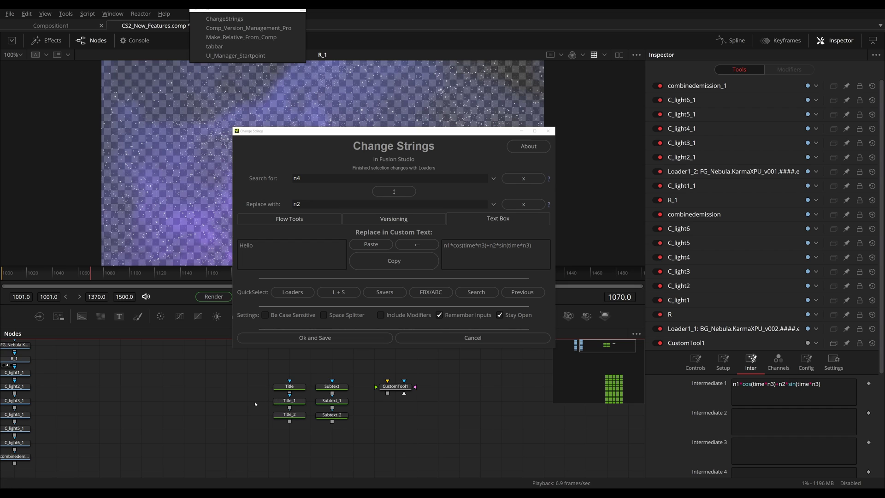
drag(300, 372, 243, 456)
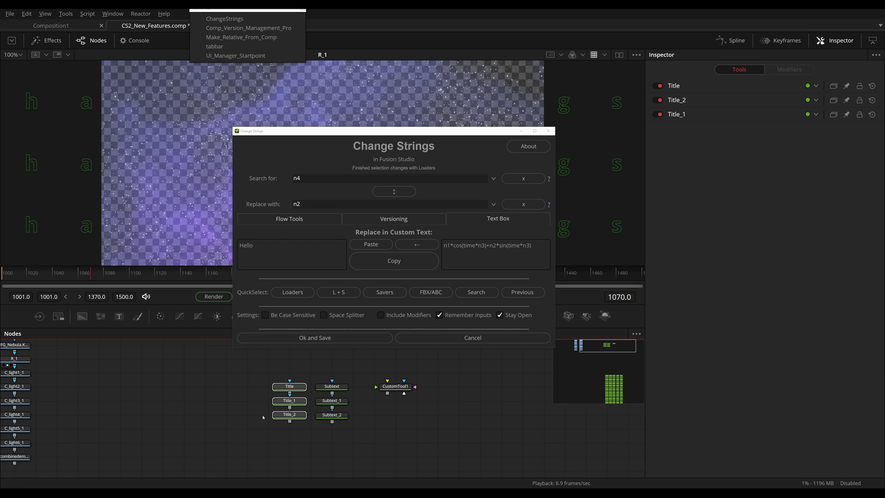
click(246, 400)
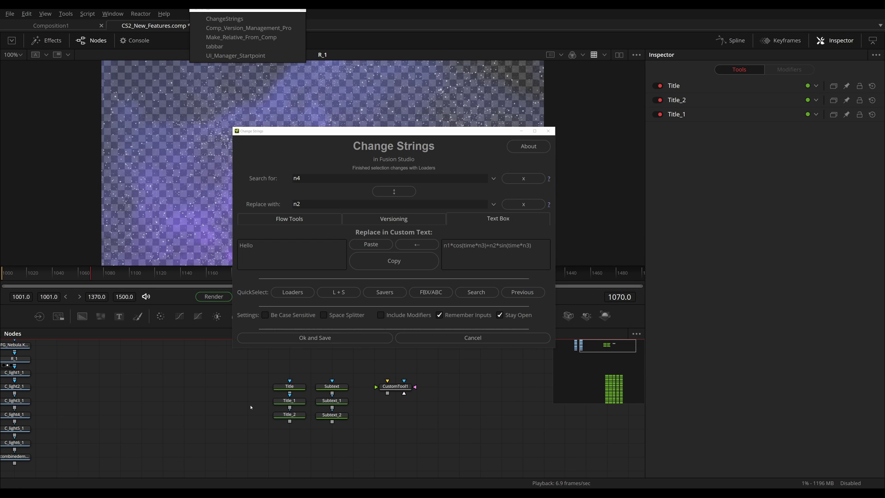
Step: Search 'Title' to select Title, Title_1 and Title_2, and fit the node view
double_click(309, 178)
text(T)
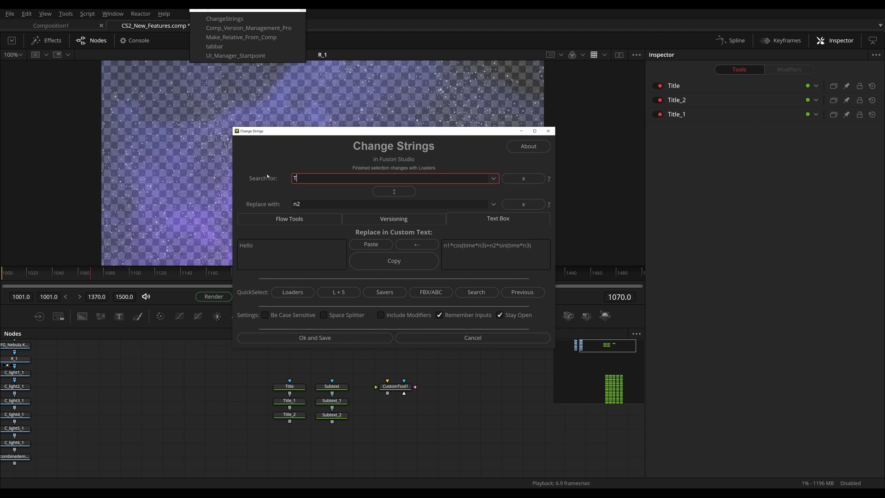
text(itle)
click(481, 292)
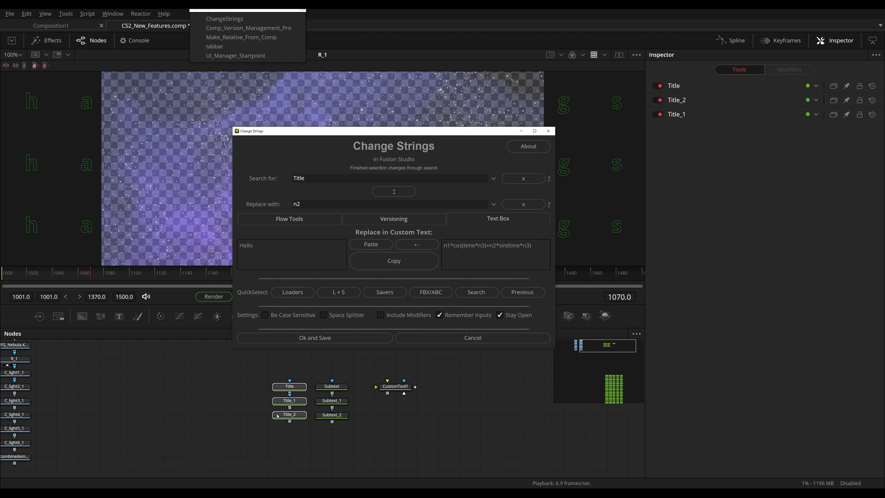
click(249, 382)
key(ctrl+f)
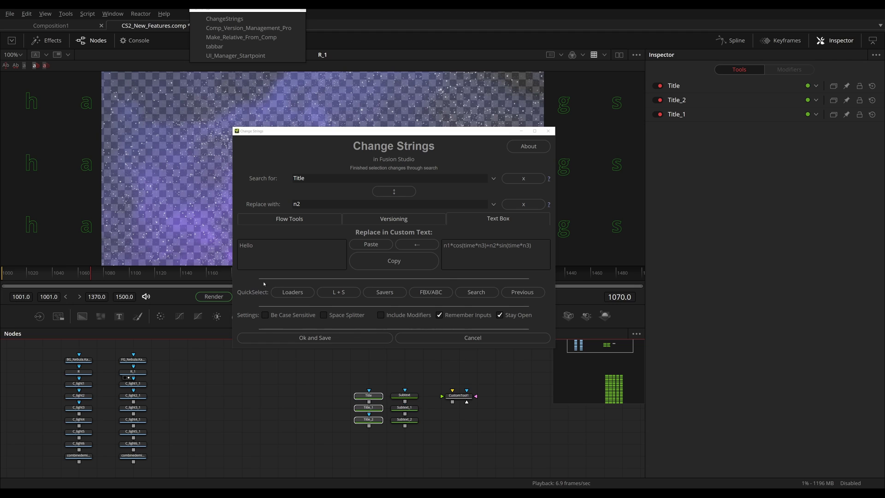
Step: Add the loader chains to the selection, then subtract the Loader nodes
key(shift)
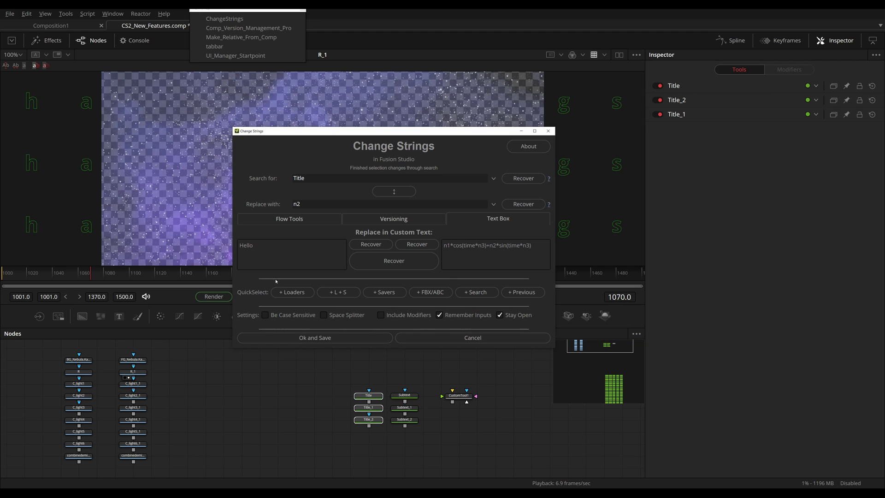
shift+click(299, 293)
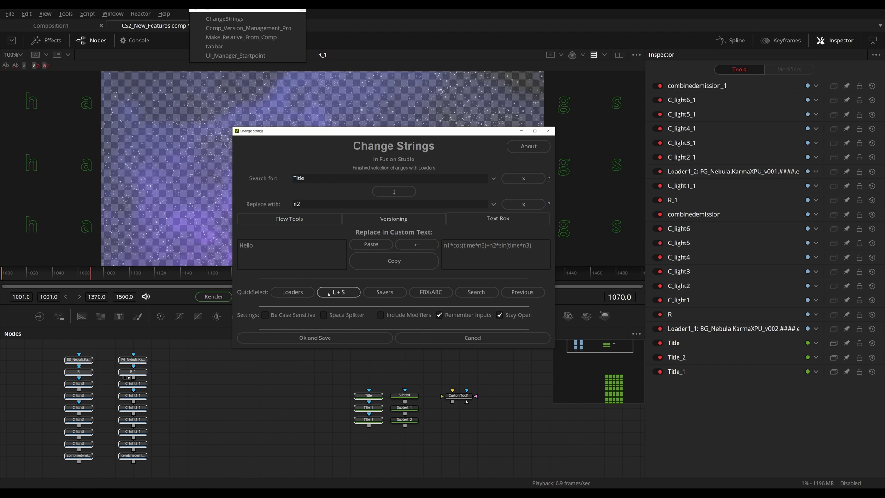
key(ctrl)
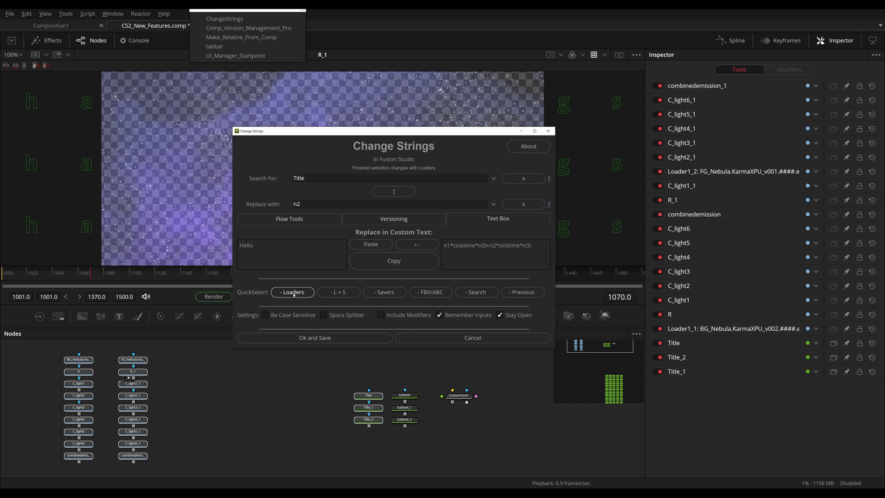
click(293, 292)
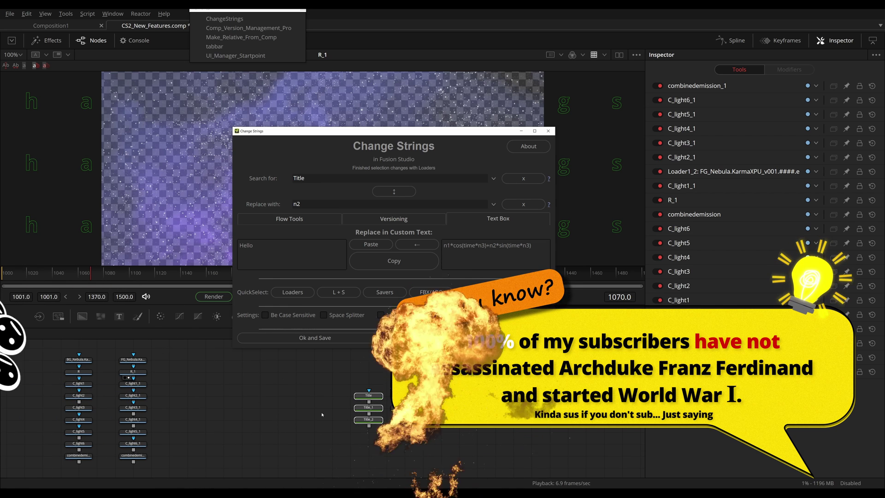
Step: Inspect the Change Strings search and replace fields and select its status message
click(322, 177)
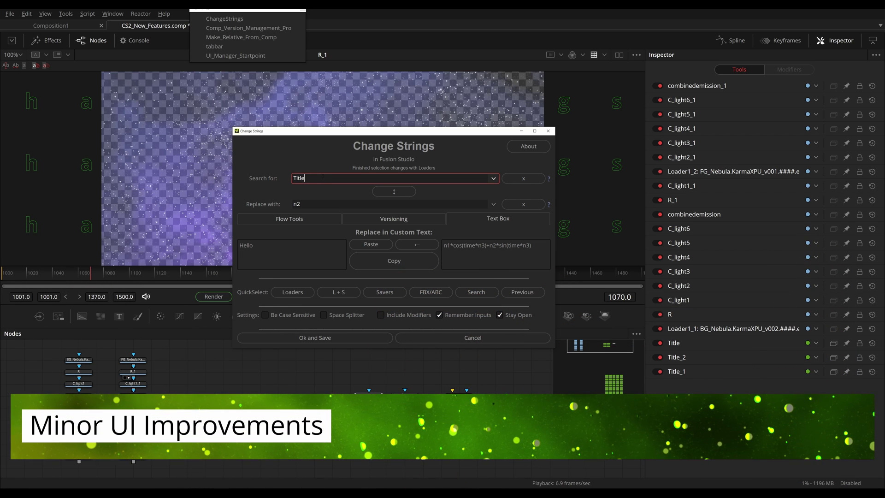
key(Tab)
key(Tab)
key(Tab)
key(Tab)
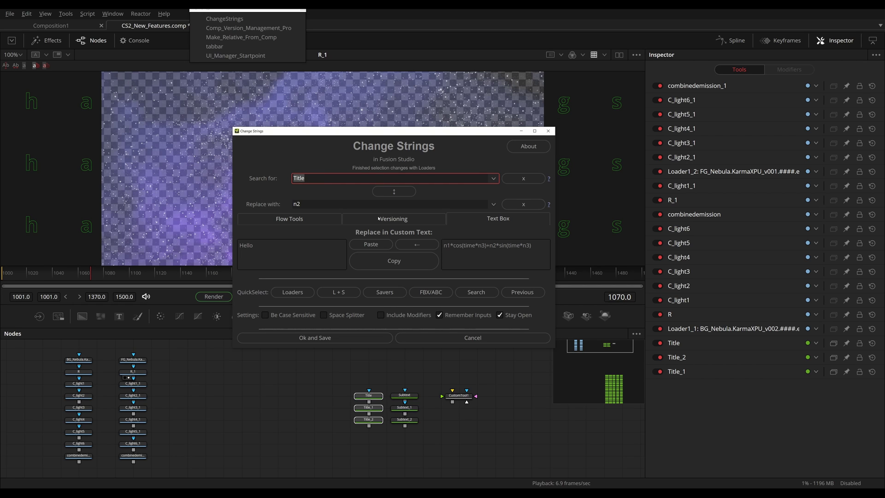
drag(352, 167, 371, 170)
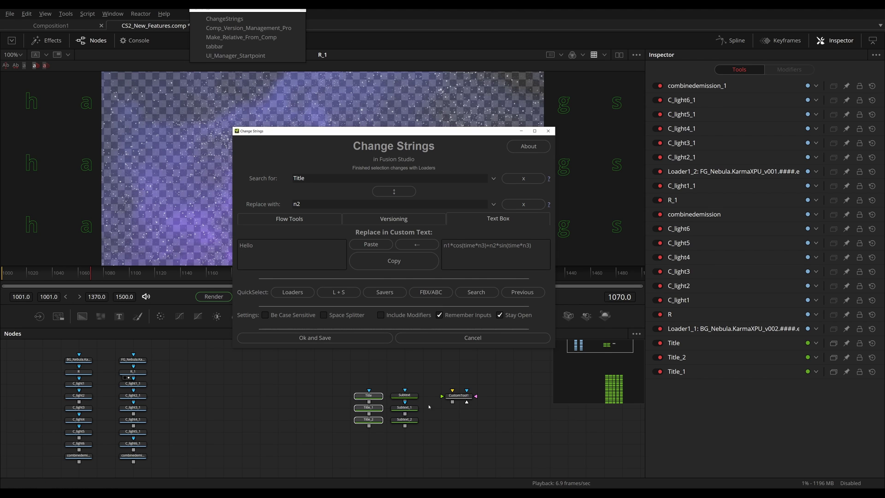
Step: Select every node in the node graph and zoom in on the Subtext grid
click(450, 425)
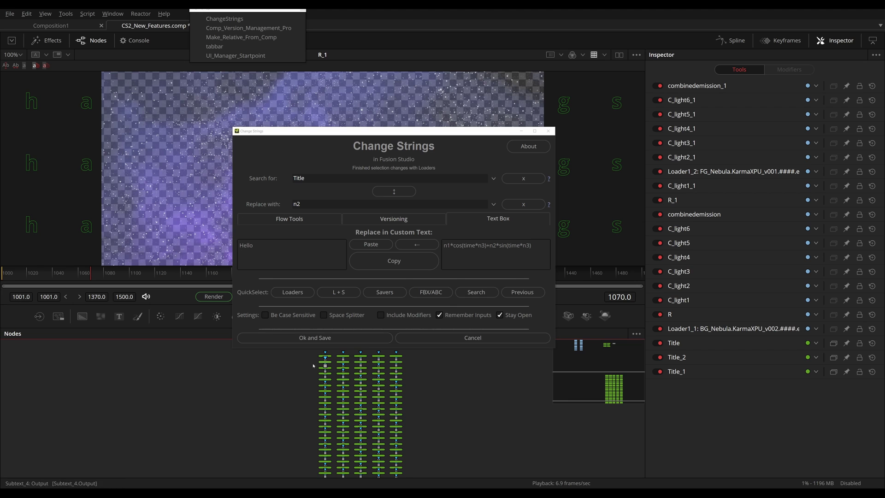
key(ctrl+a)
scroll(340, 412, up, 5)
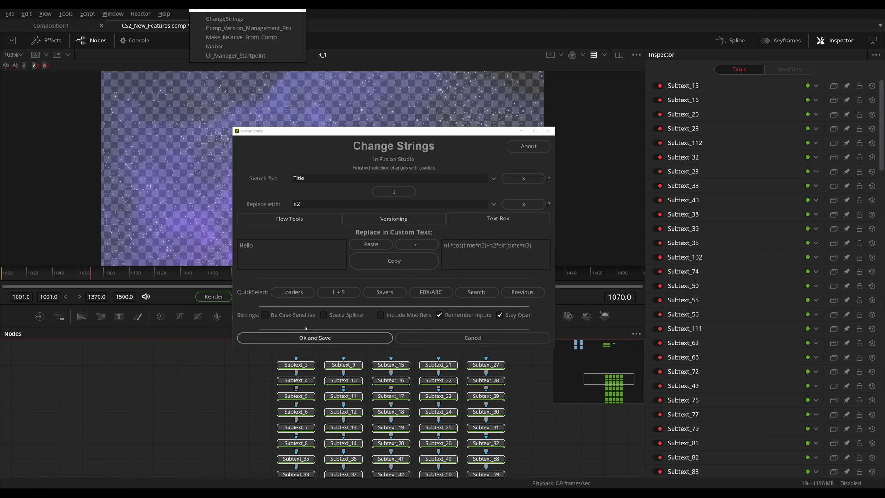
Step: Rename 'Sub' to 'Main' in tool names only, with Loader file paths excluded
click(306, 217)
double_click(313, 179)
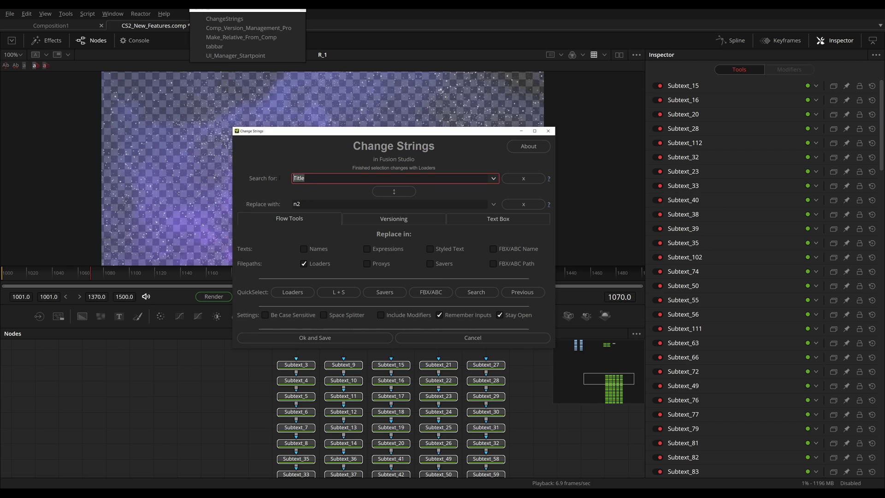
text(Sub)
key(Tab)
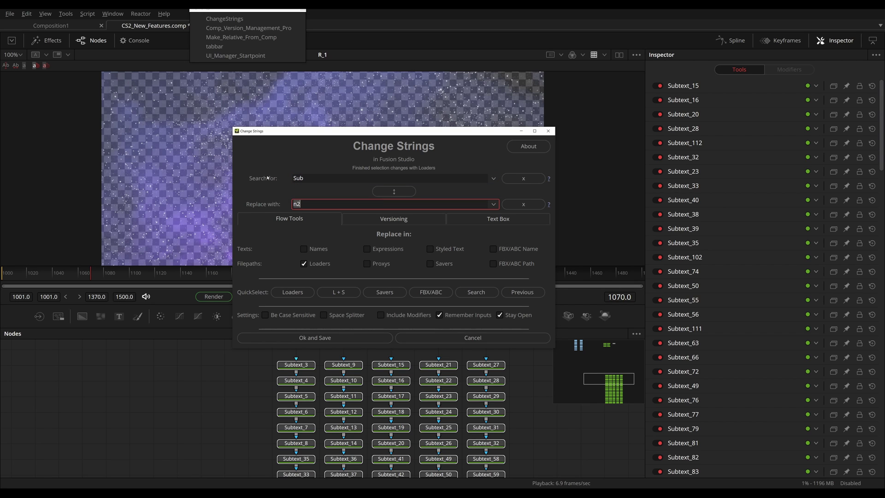
text(Main)
click(323, 263)
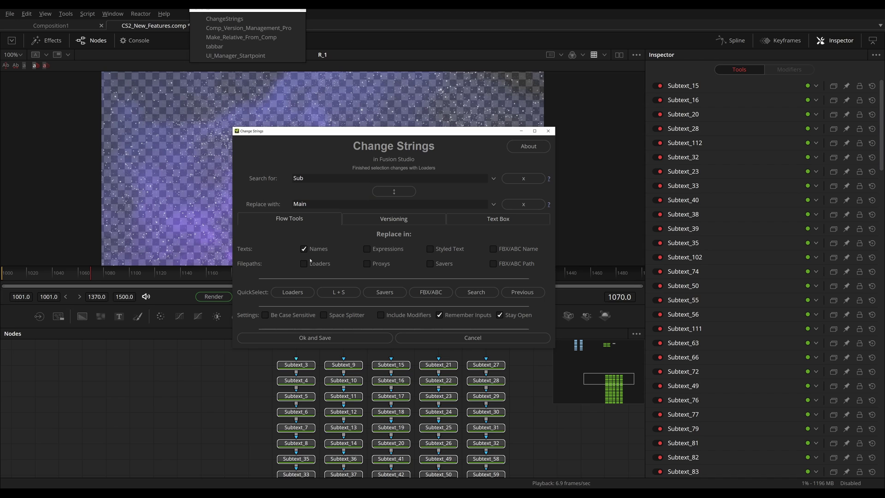
click(327, 338)
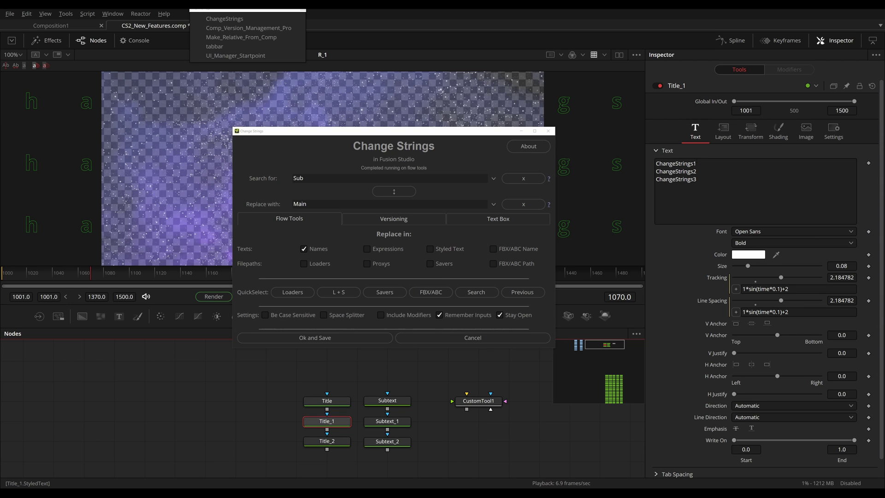
Step: Replace every digit (%d) in the styled text with '2', excluding tool names
double_click(297, 178)
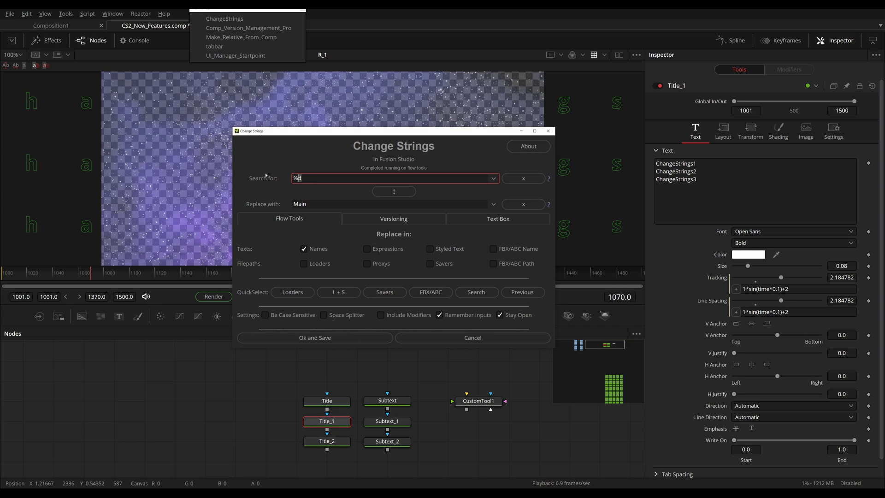
text(%d)
key(Tab)
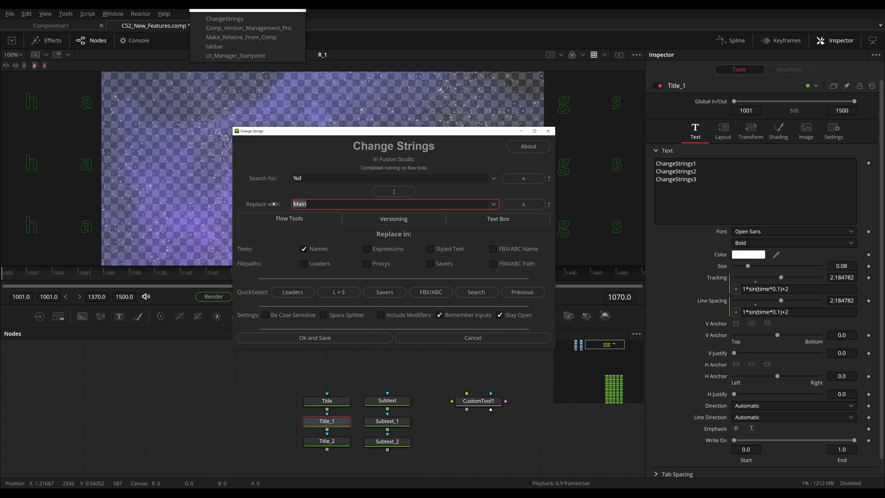
text(2)
click(309, 250)
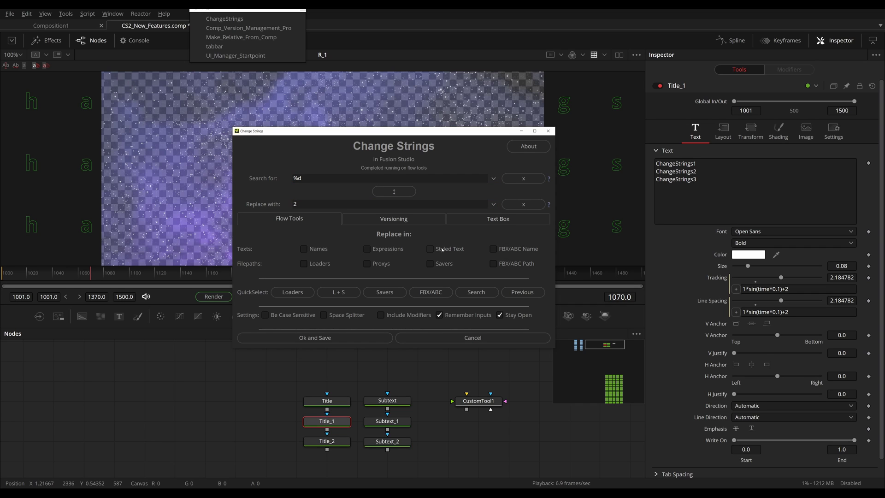
click(321, 339)
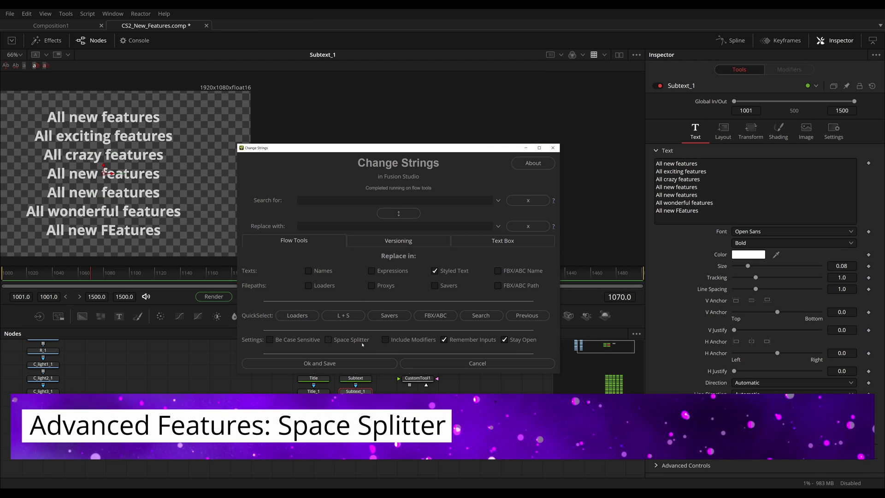
Step: With Space Splitter on, replace 'All features' with 'Many FEATURES' in Subtext_1's styled text
click(340, 341)
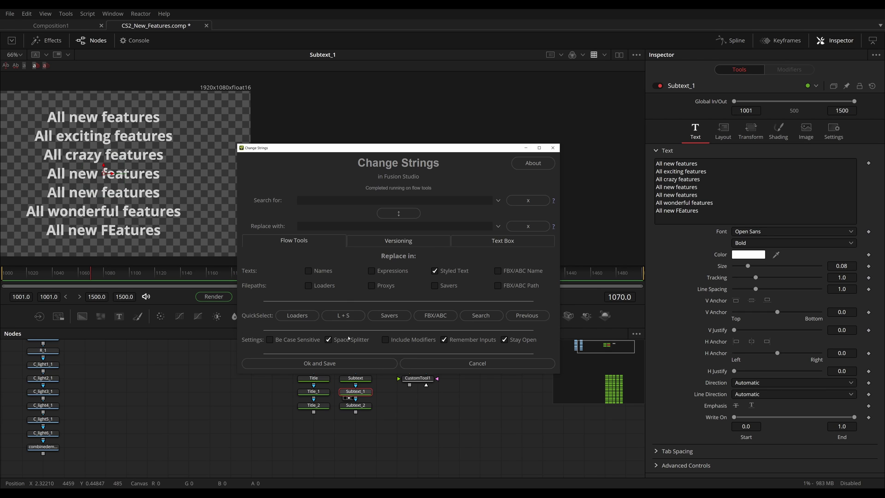
click(317, 202)
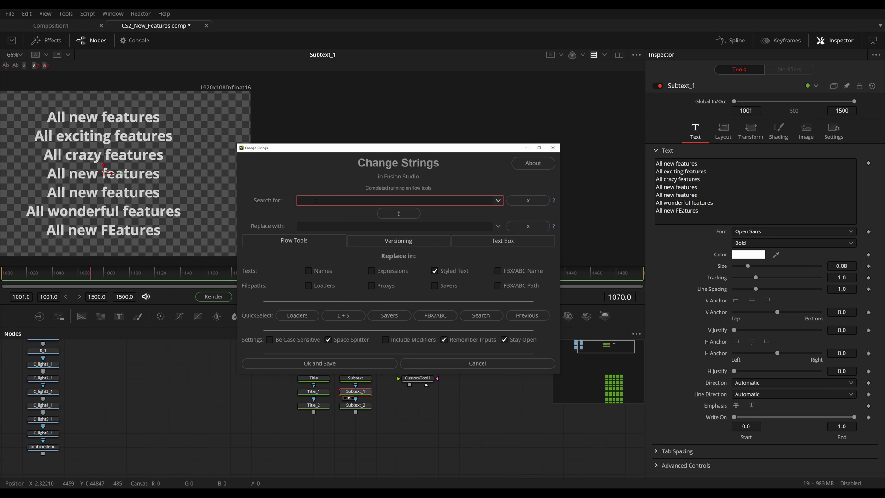
text(All features)
click(321, 201)
click(312, 226)
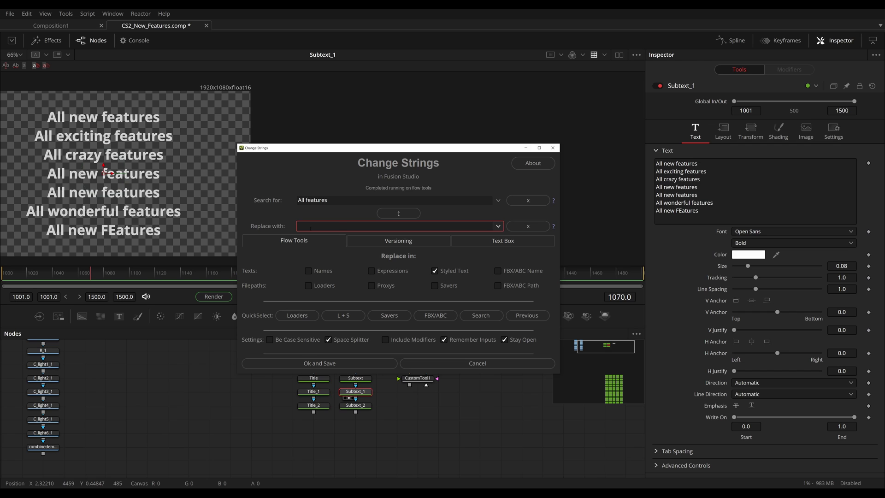
text(Many FEATURES)
click(344, 226)
click(324, 364)
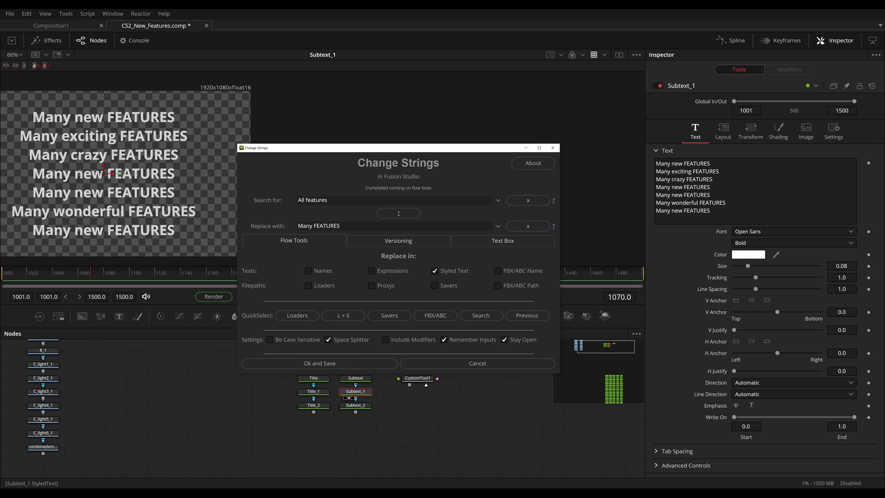
Step: Swap the search and replace texts, then apply the replacement 'Features many'
click(399, 212)
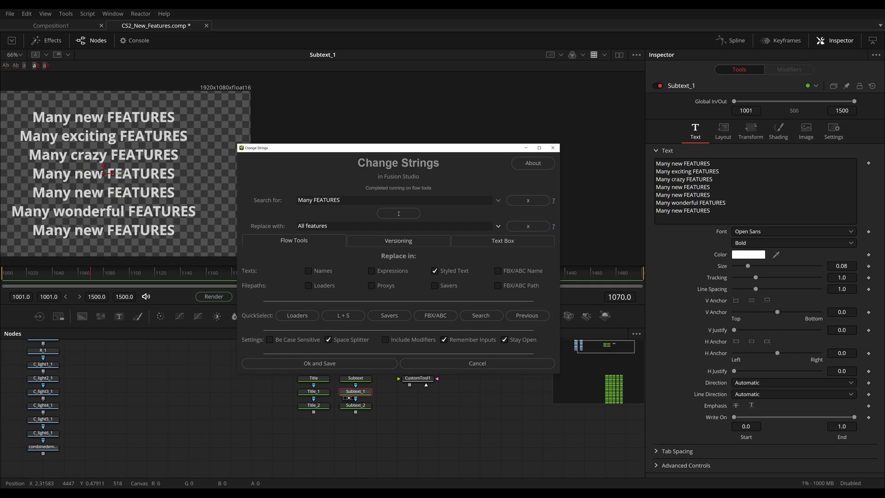
key(Tab)
text(Feat)
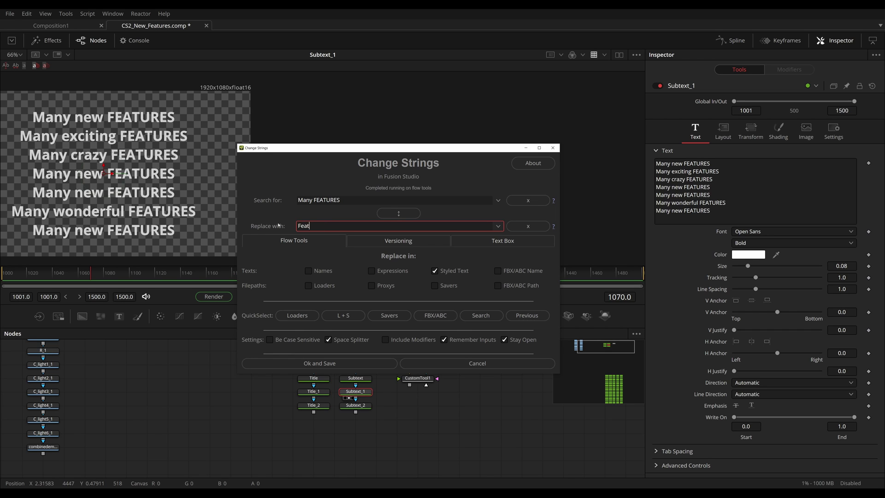
text(ures many)
click(320, 363)
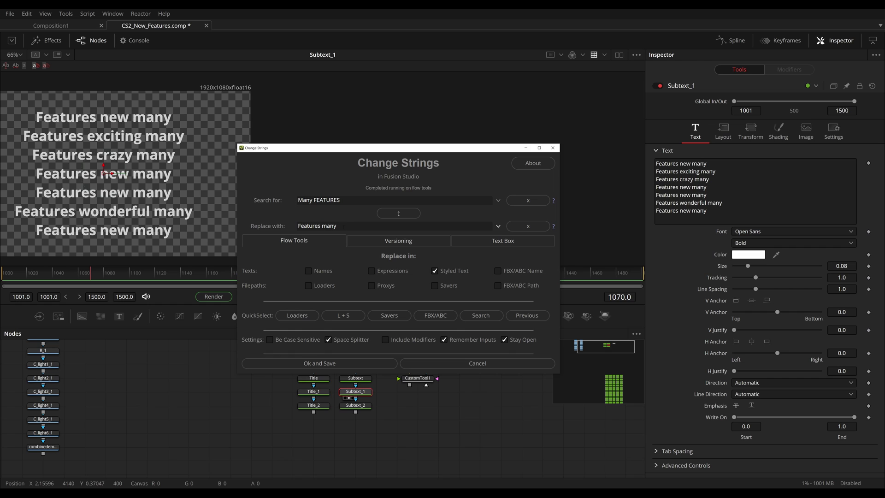
Step: Change the replacement text to 'FEATURES' and apply it to the styled text
drag(351, 225, 277, 220)
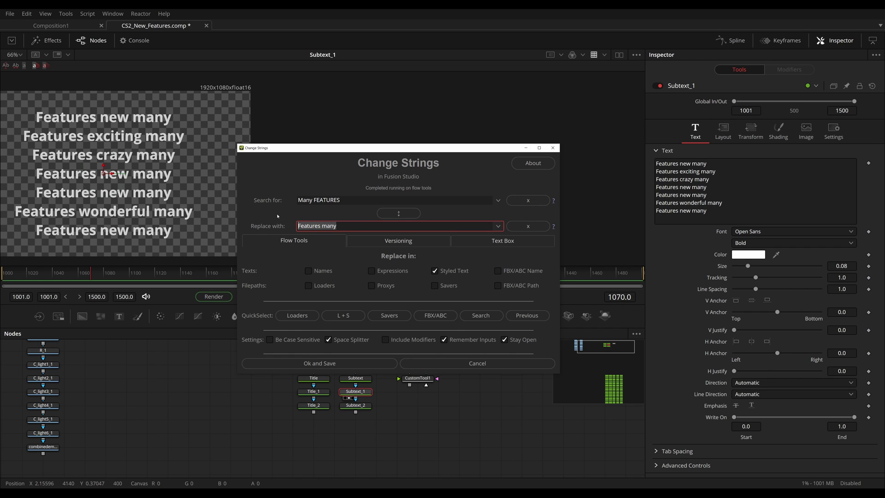
text(FEATURES)
key(End)
click(324, 364)
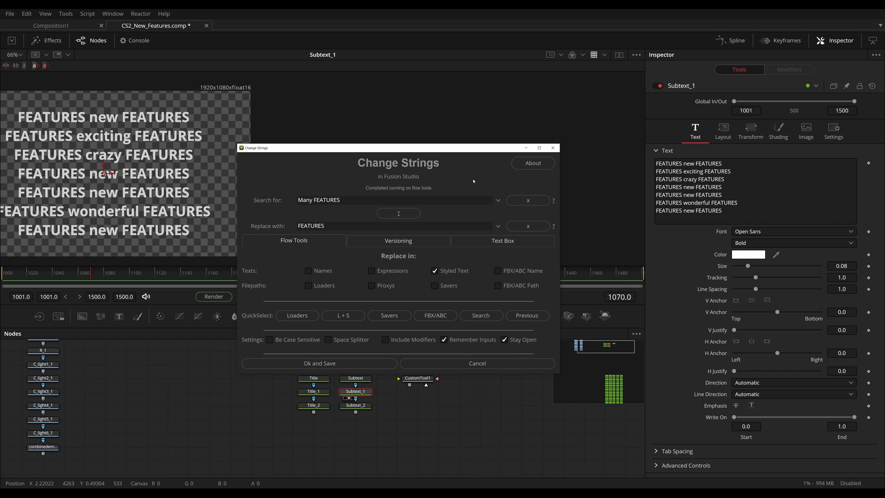
Step: View the Advanced Searches shortcodes in the online help, highlighting the digits and lower-case rows
click(553, 202)
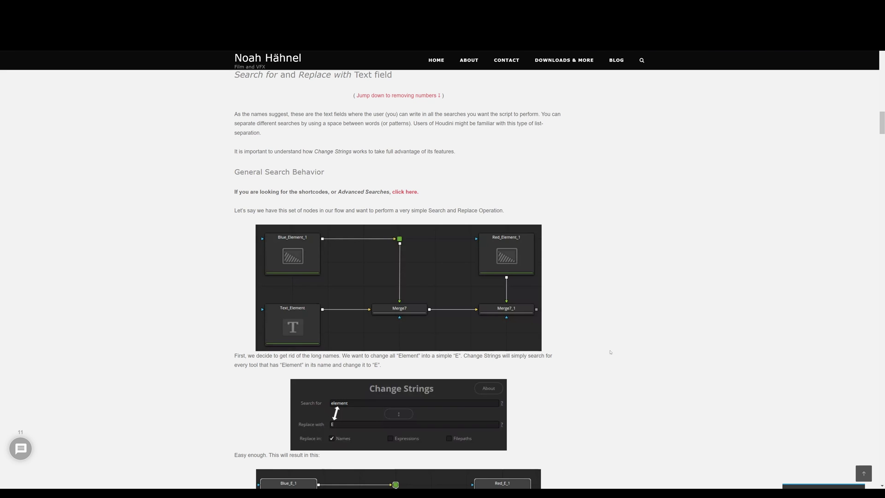
click(404, 192)
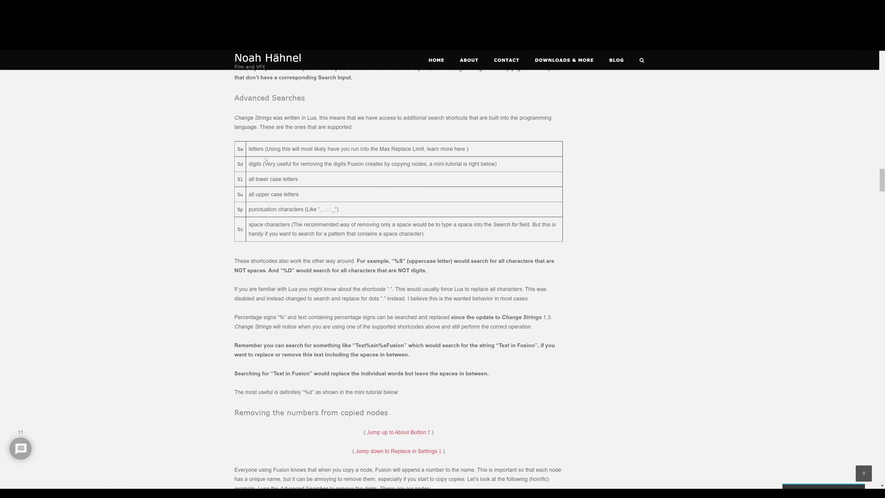
drag(248, 163, 280, 194)
click(263, 164)
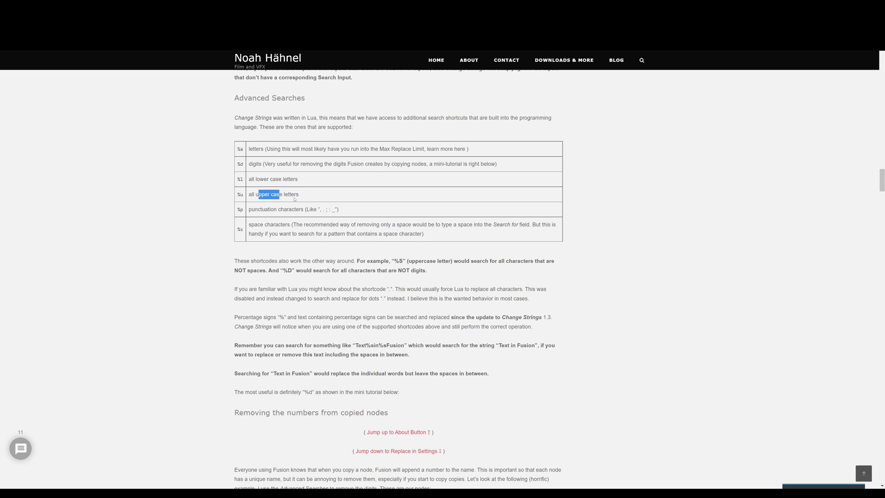